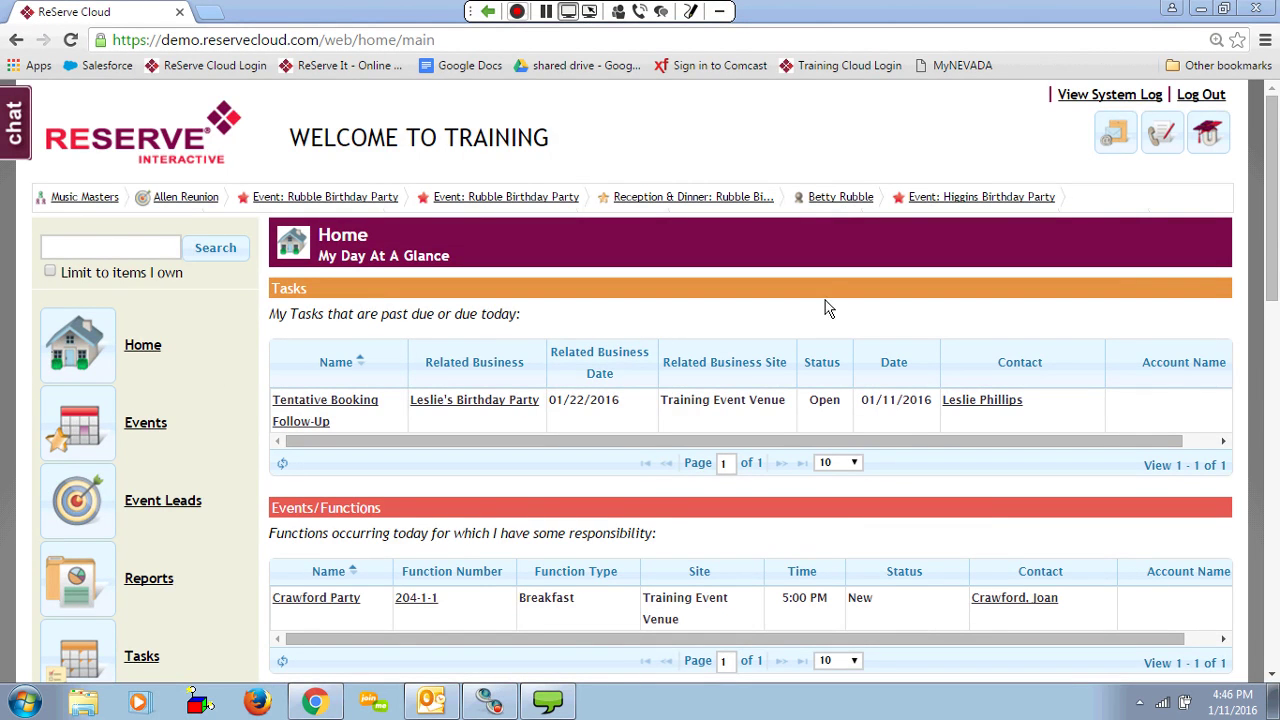
- Scroll down the home dashboard to bring the Settings link into view
scroll(85, 400, "down", 5)
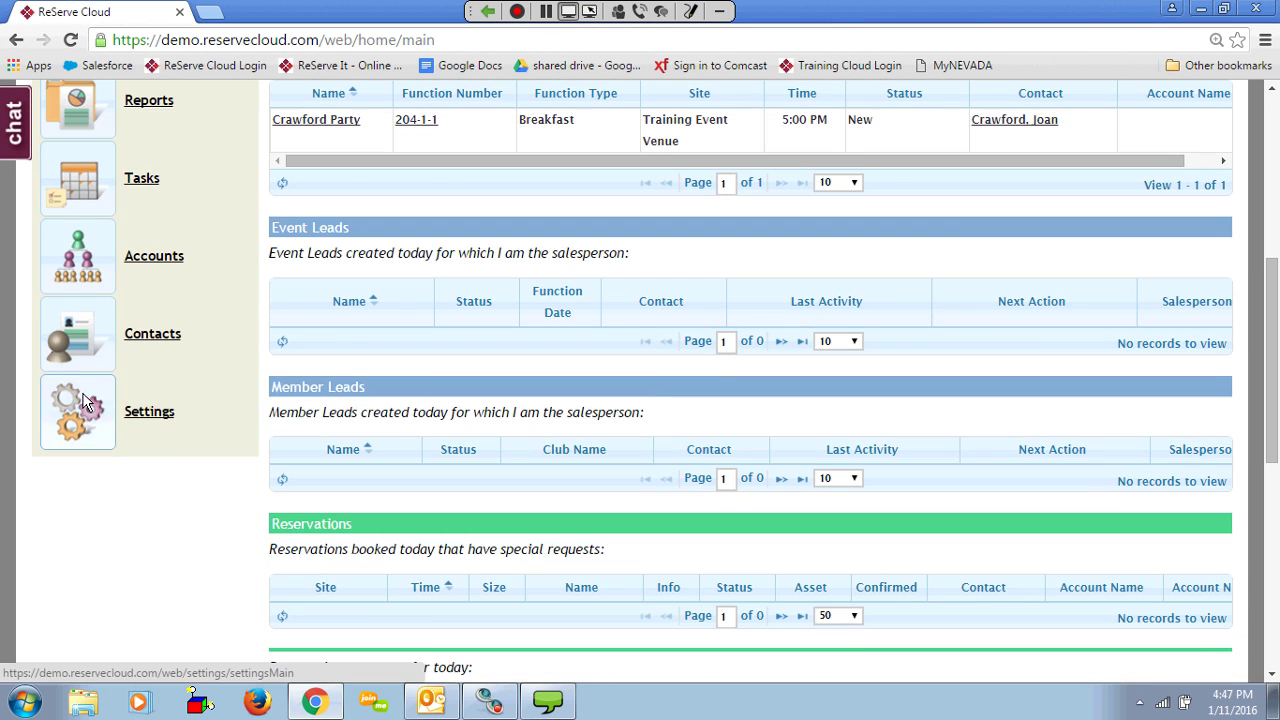
- Open Settings and expand the Event Services section to show its management links
left_click(85, 400)
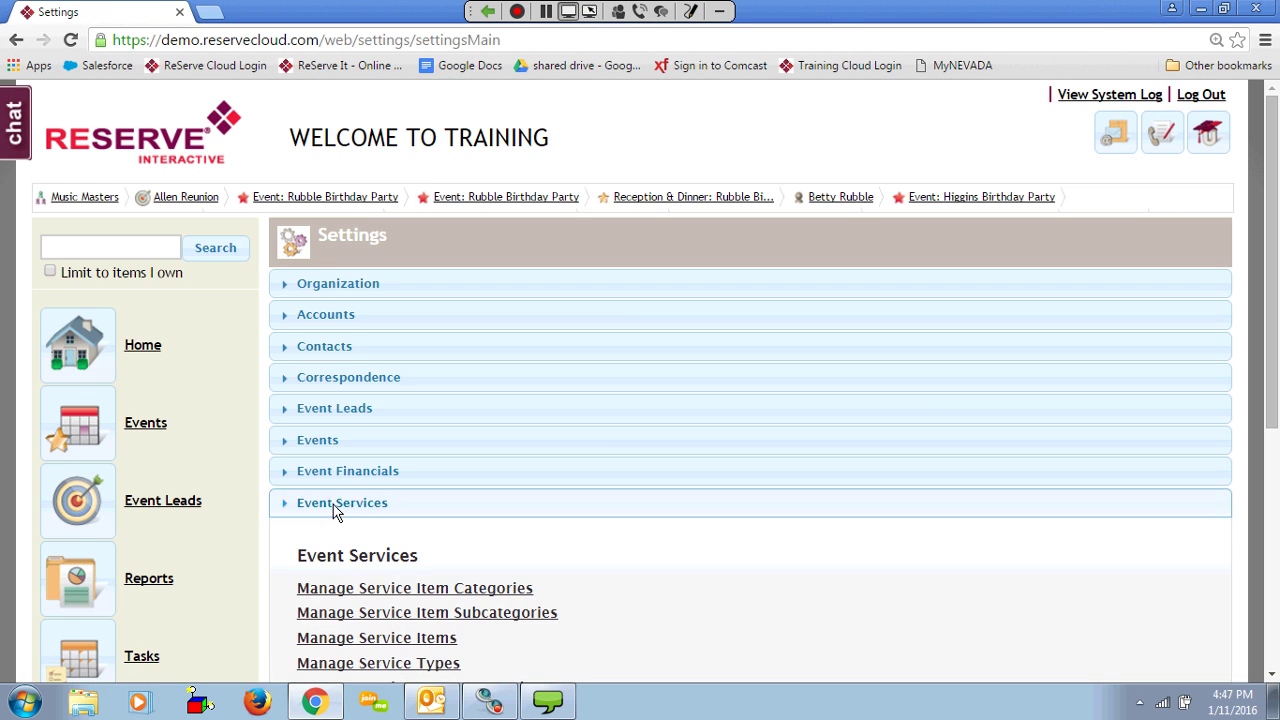
left_click(334, 506)
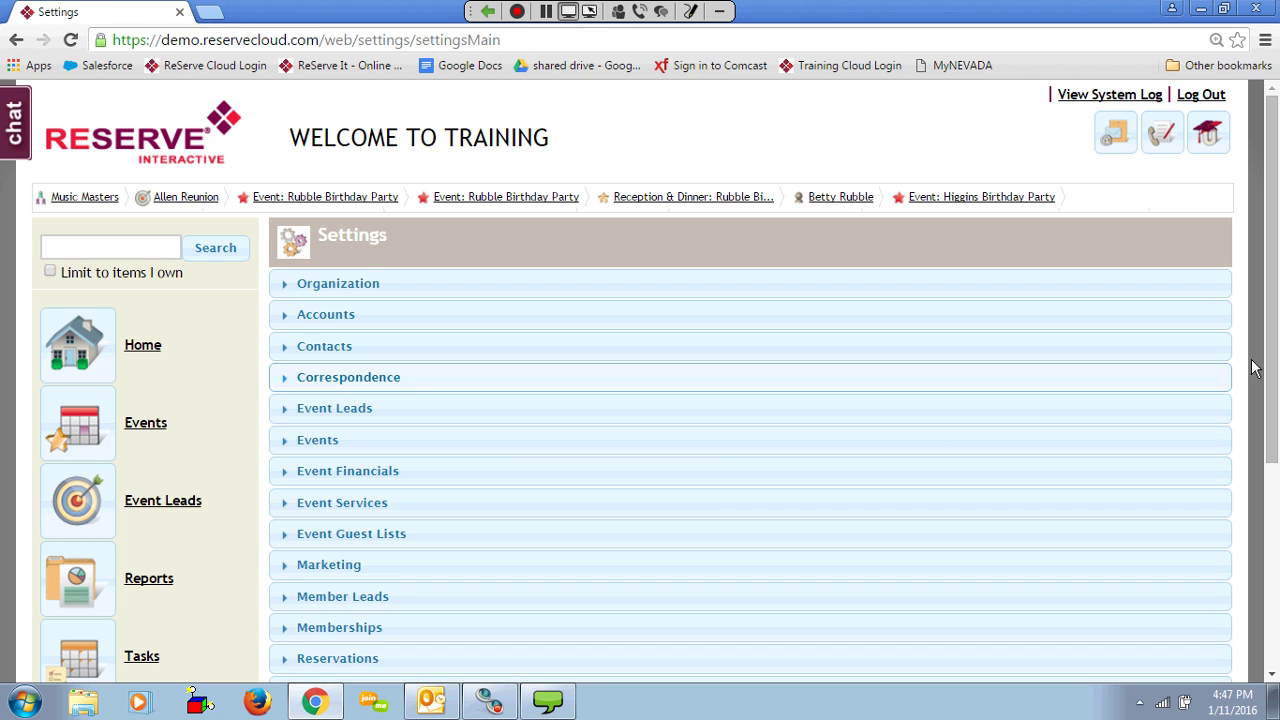
left_click_drag(1273, 351, 1273, 412)
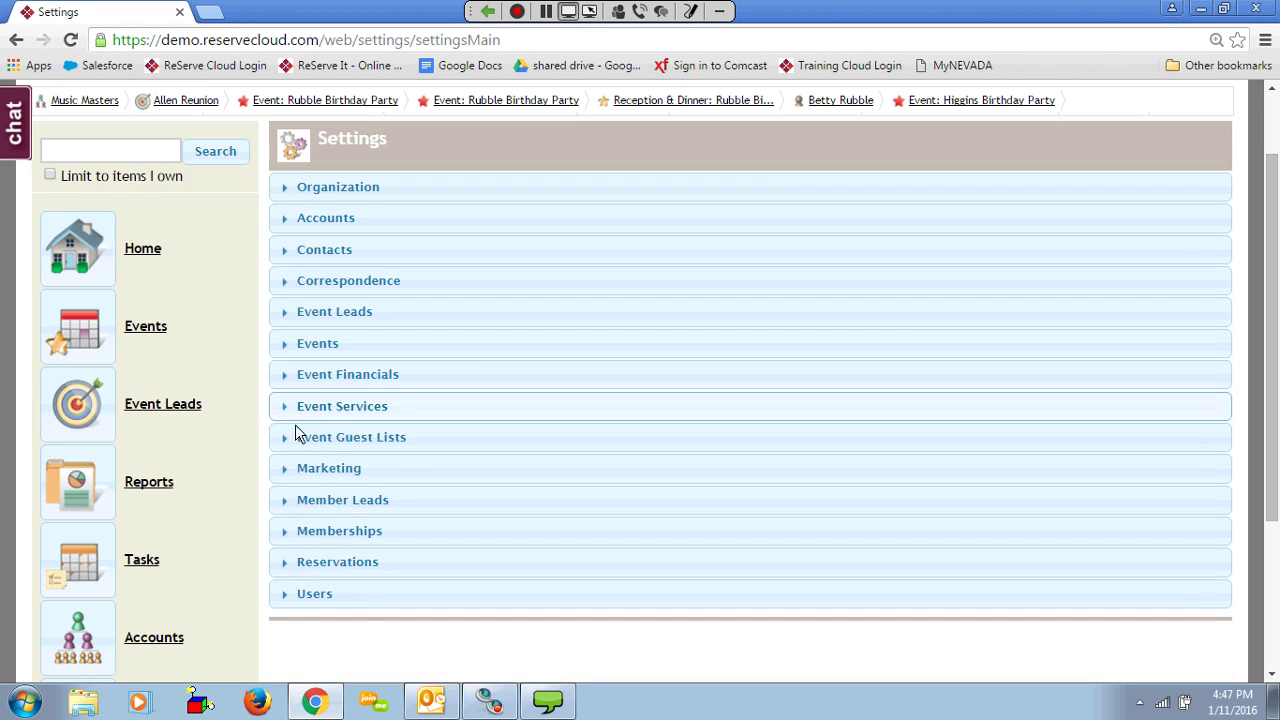
left_click(384, 414)
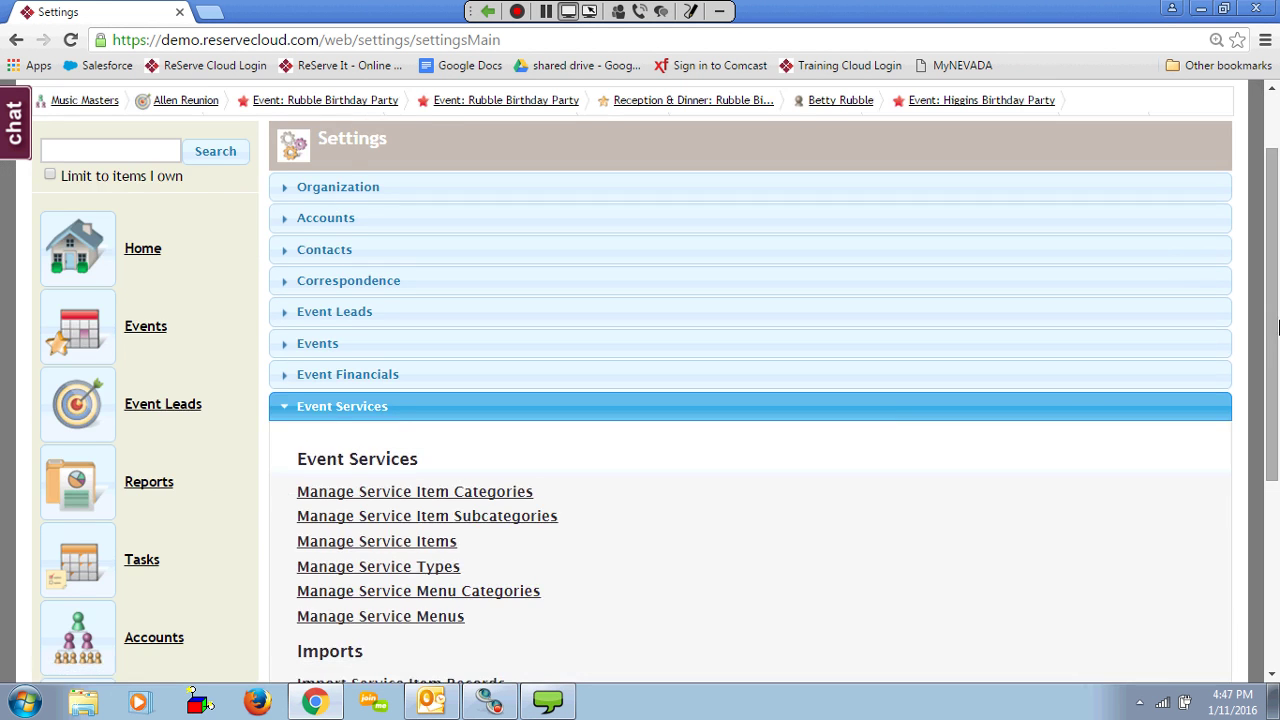
left_click_drag(1273, 343, 1273, 413)
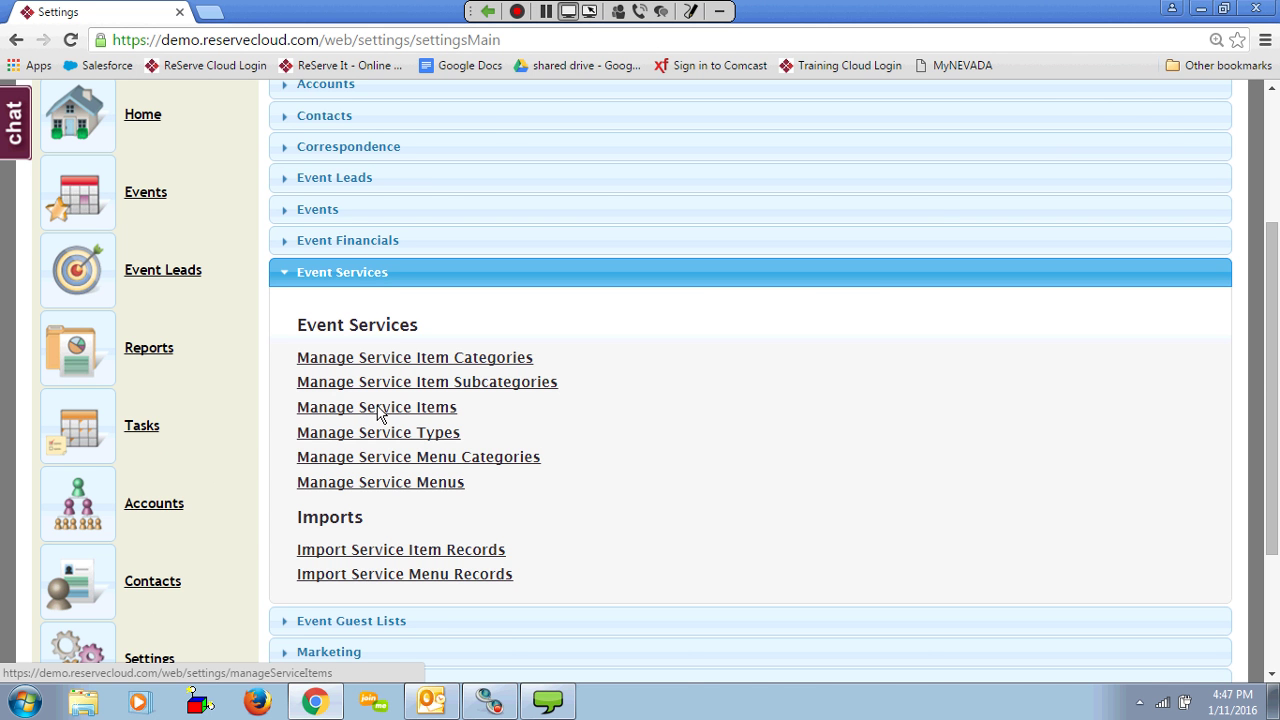
- Open Manage Service Items, keeping the Site filter on Master List
left_click(380, 410)
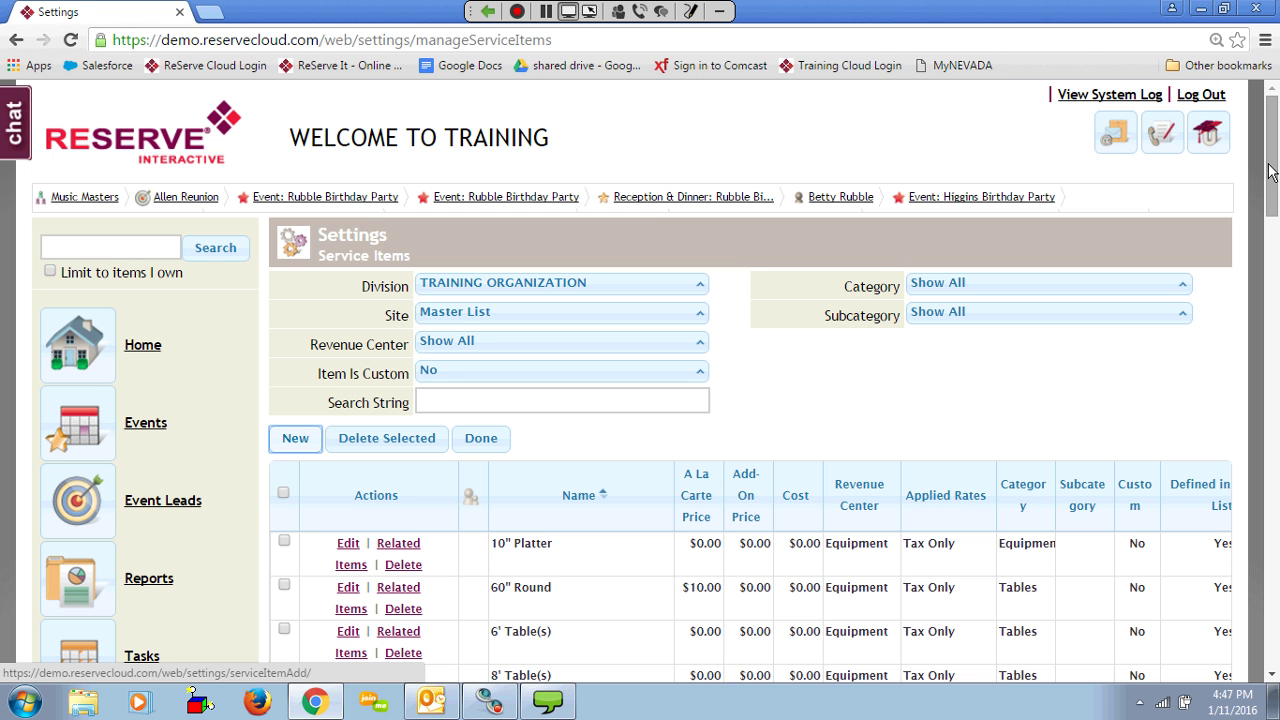
left_click_drag(1268, 172, 1270, 190)
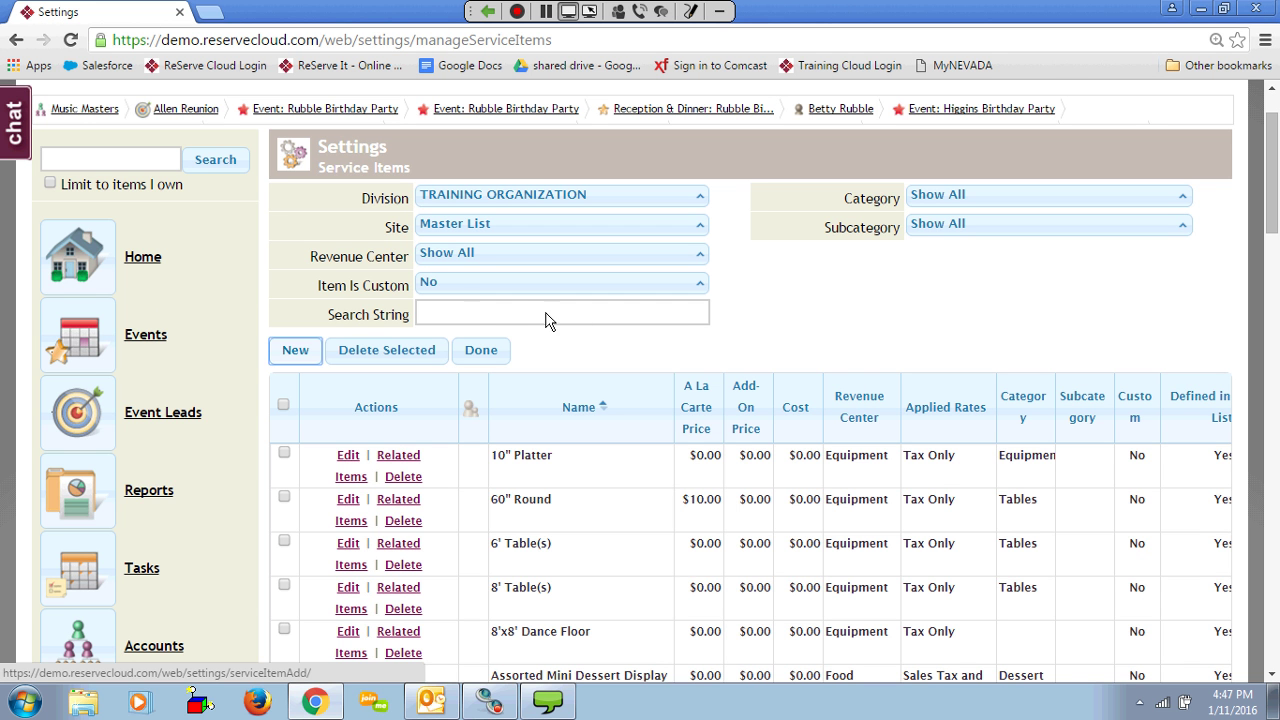
left_click(455, 314)
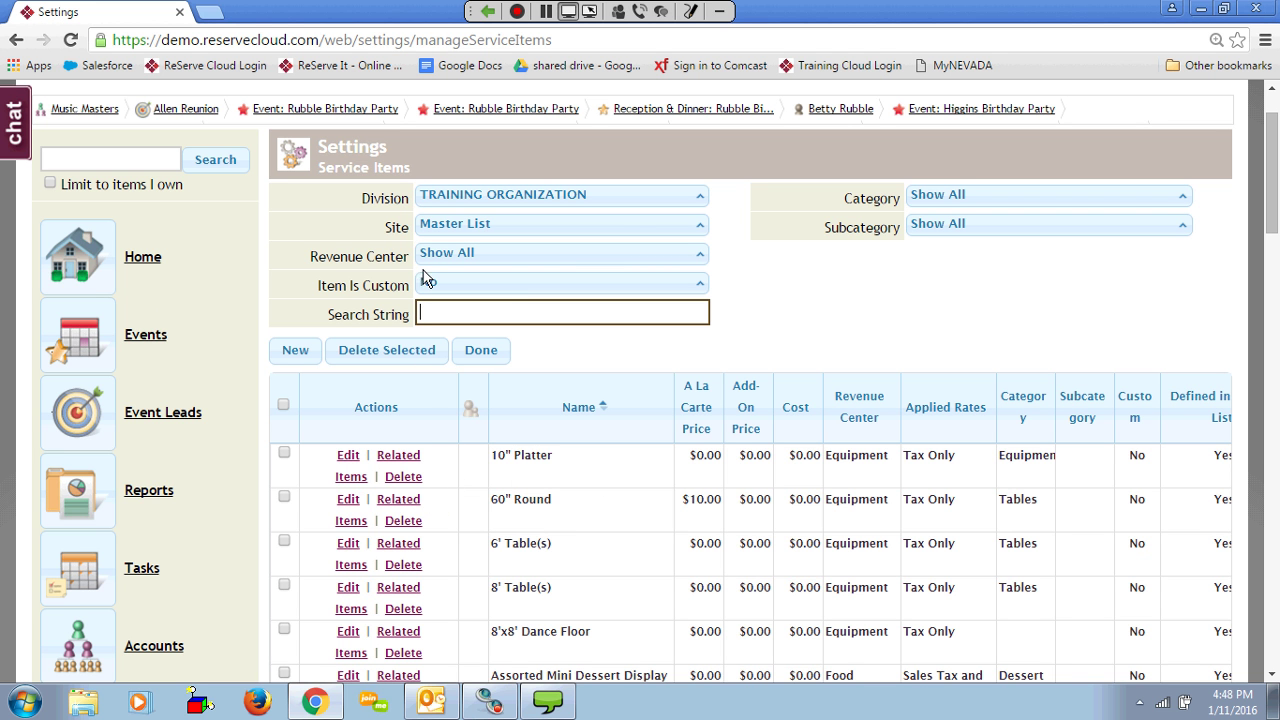
left_click(563, 229)
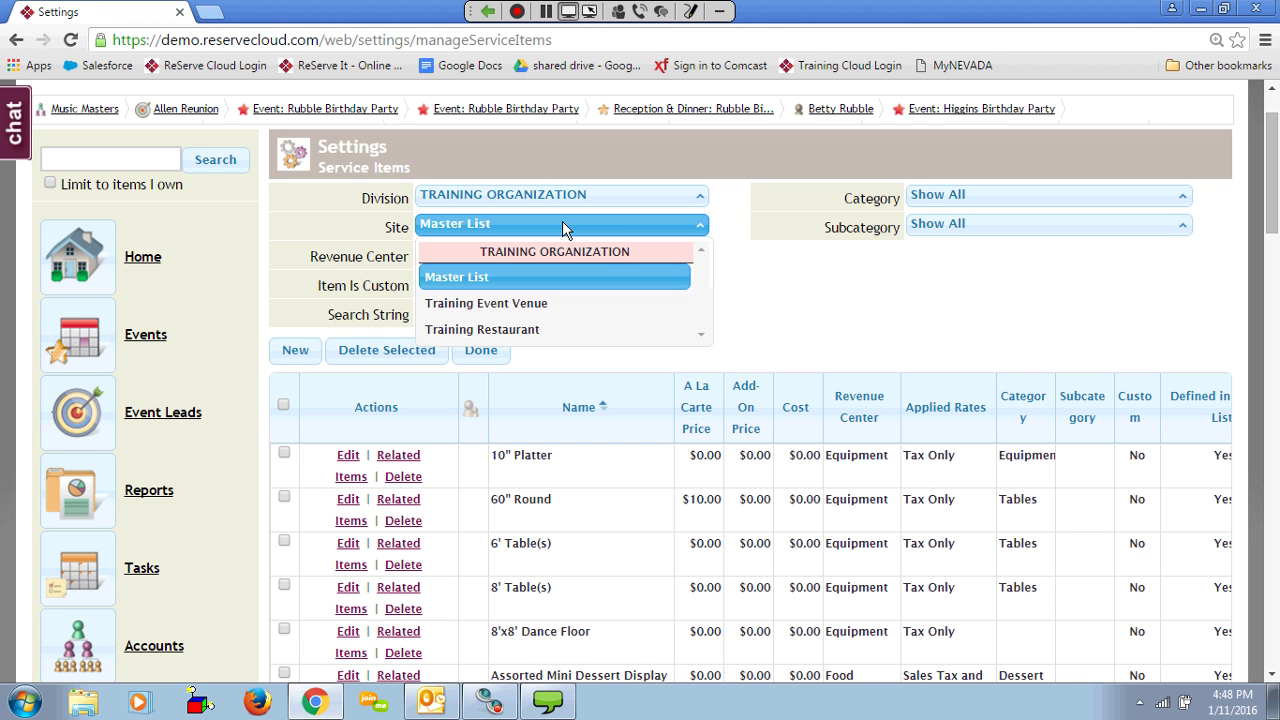
left_click(470, 280)
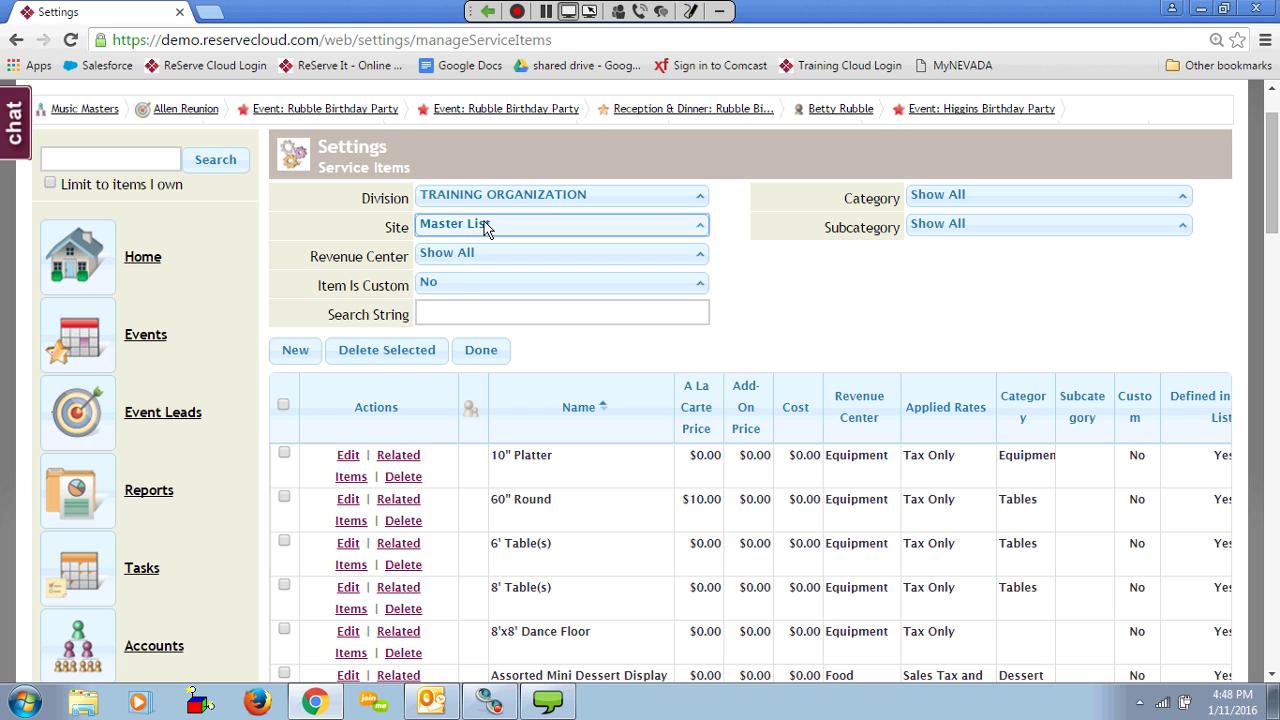
left_click(487, 229)
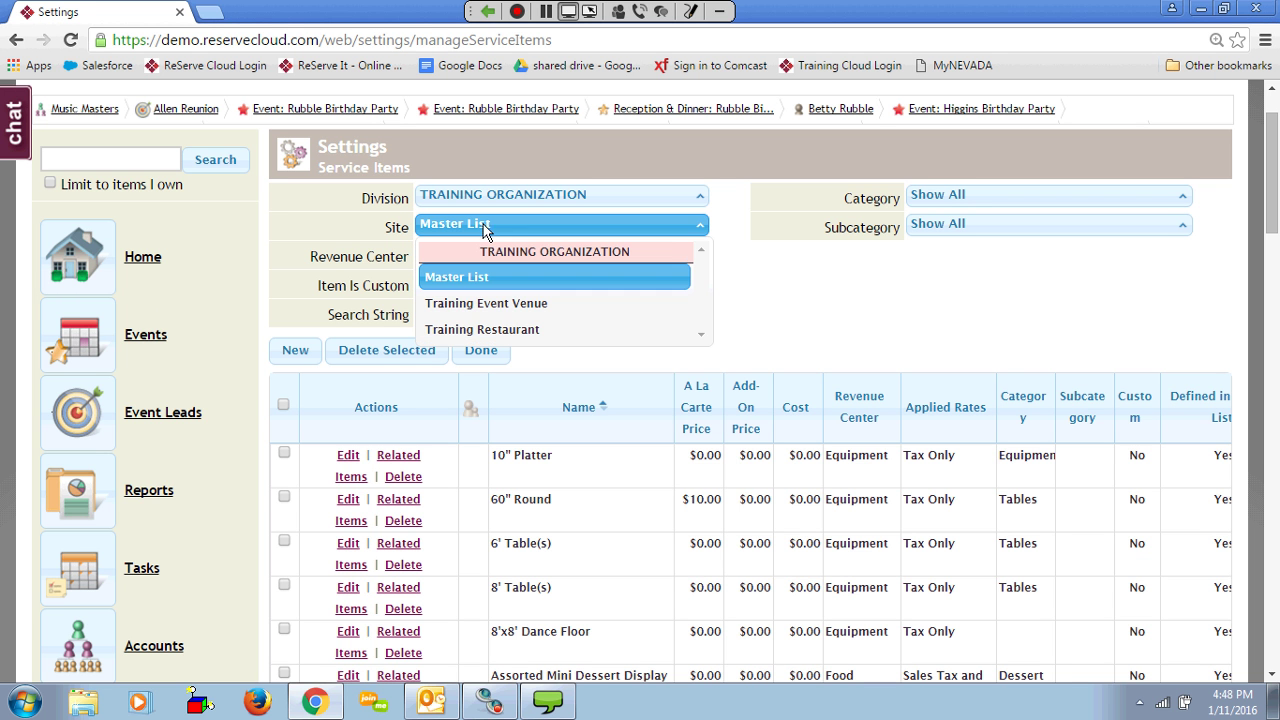
left_click(786, 308)
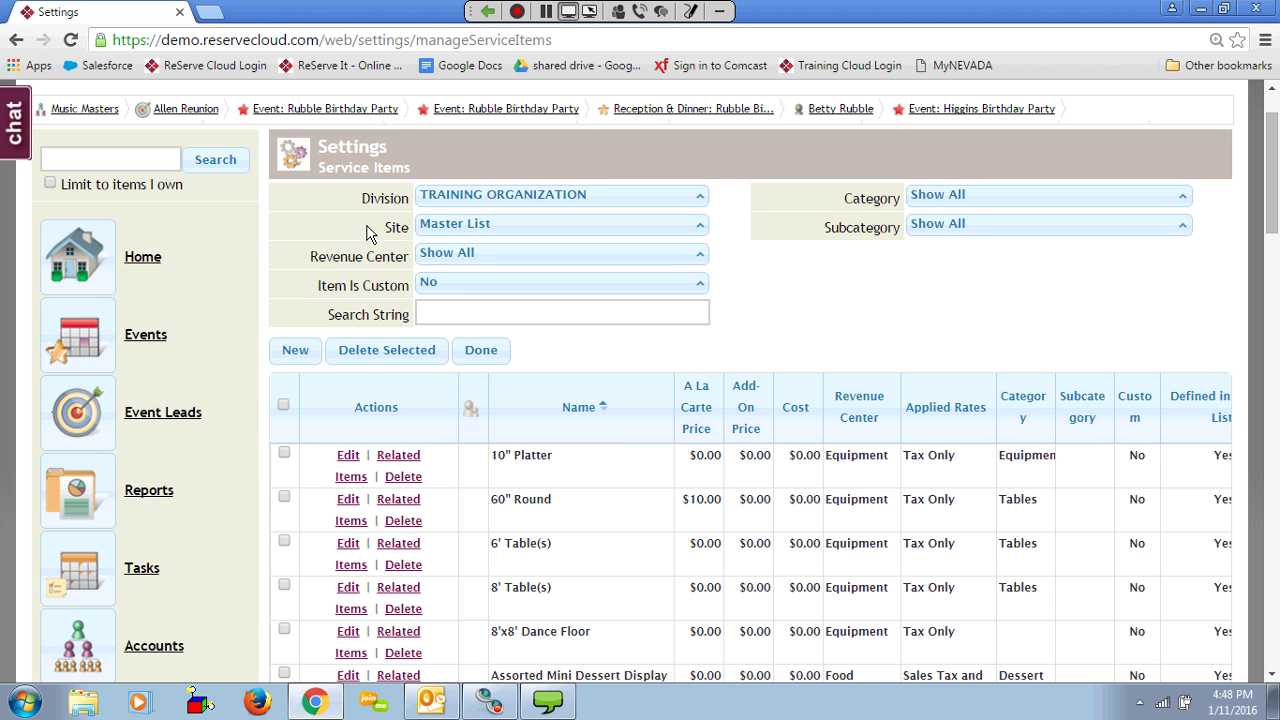
left_click(438, 313)
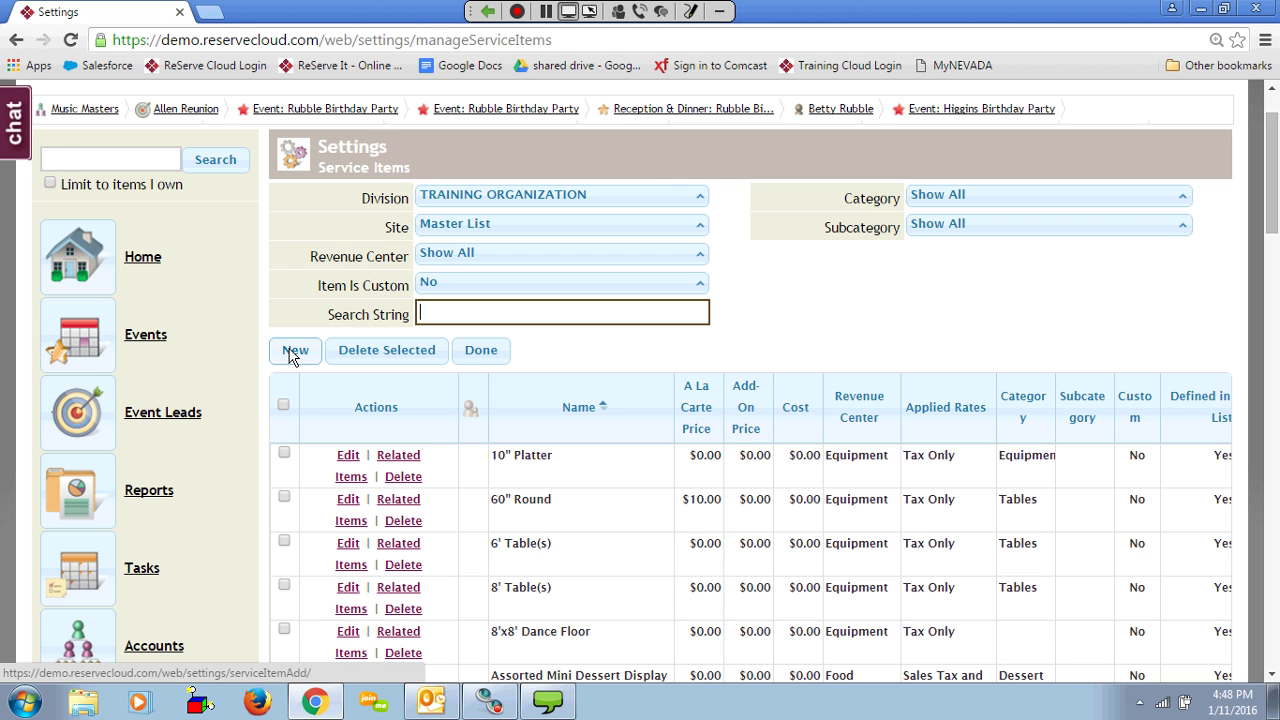
- Add a new service item named 'Pork Chop' with Food as its revenue center
left_click(293, 357)
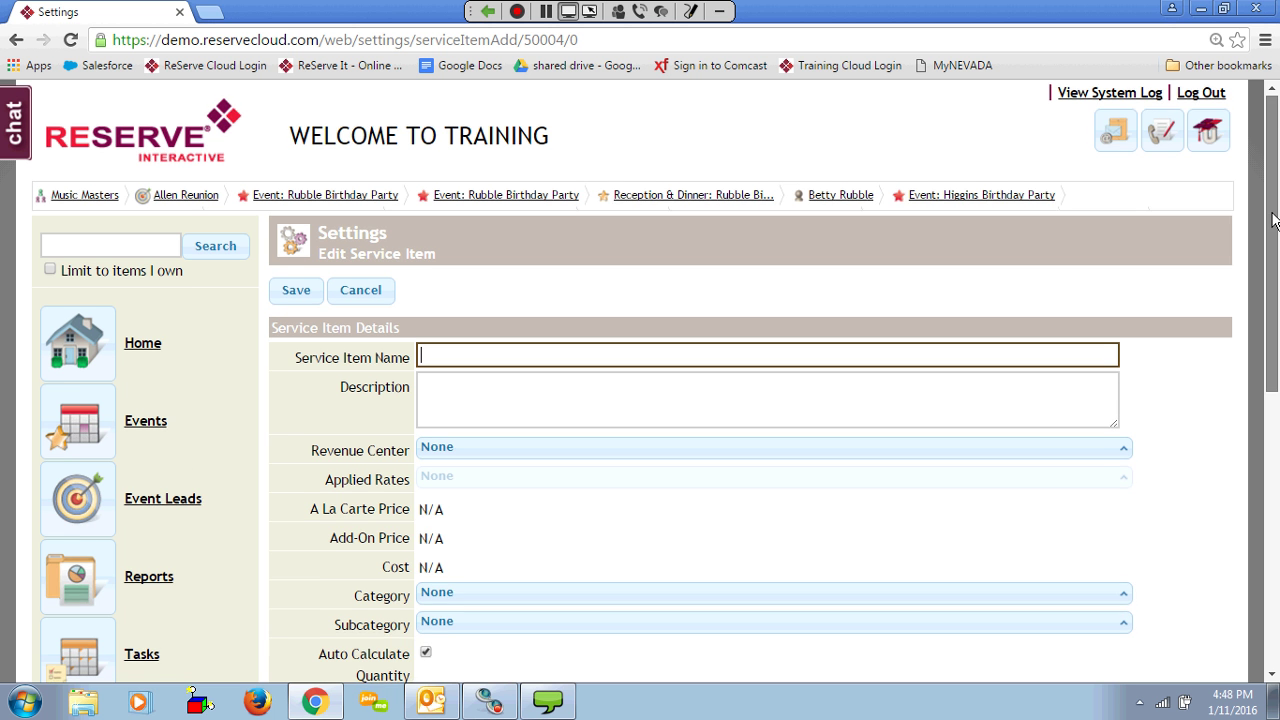
left_click_drag(1274, 190, 1274, 226)
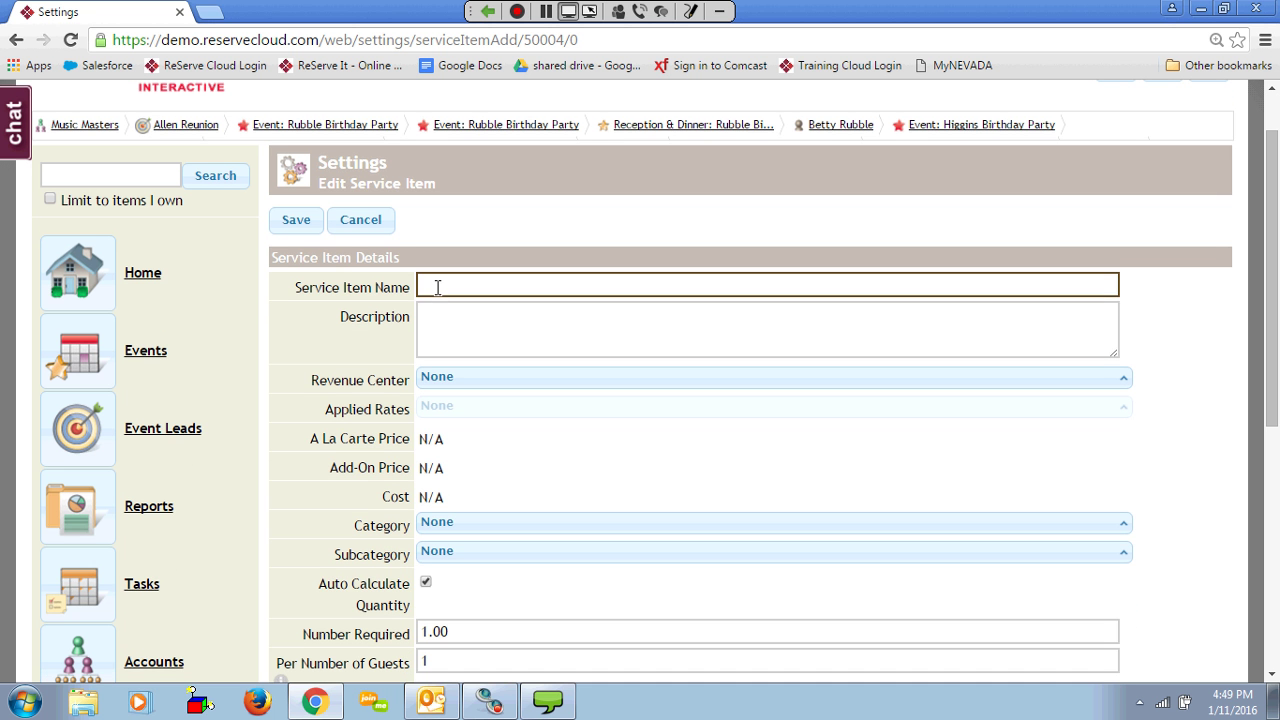
type("Pork")
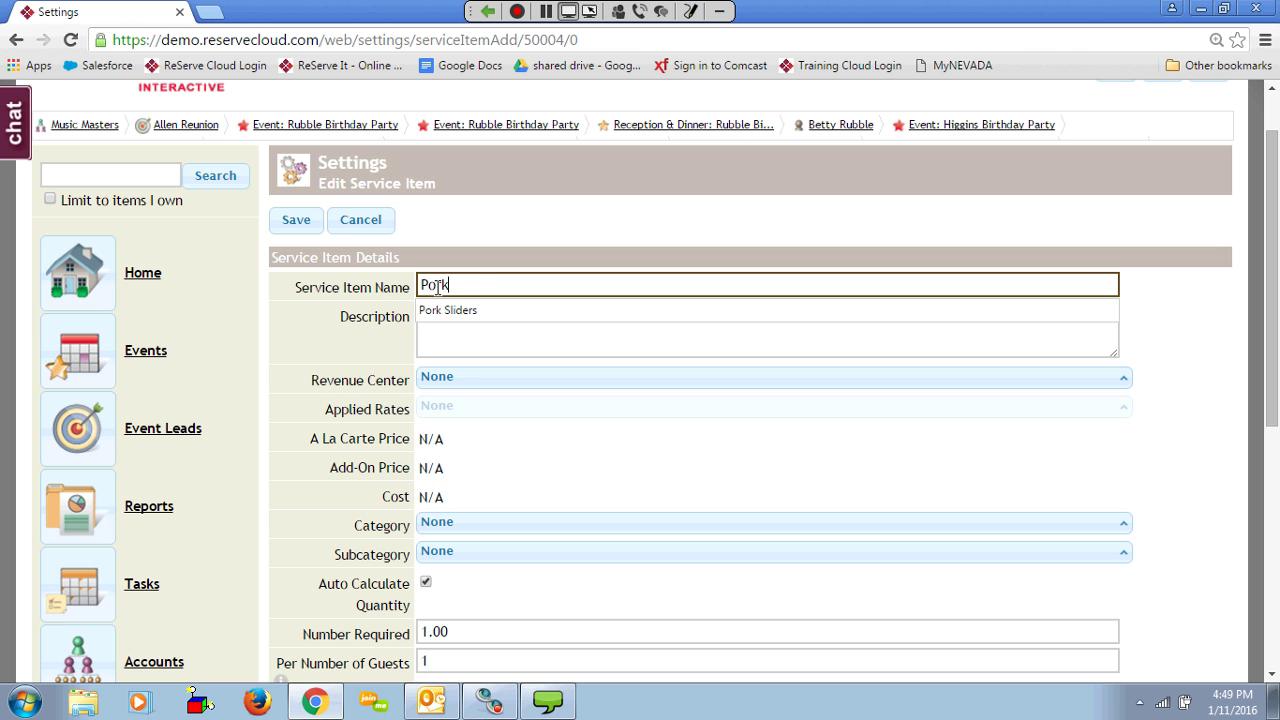
type(" Chop")
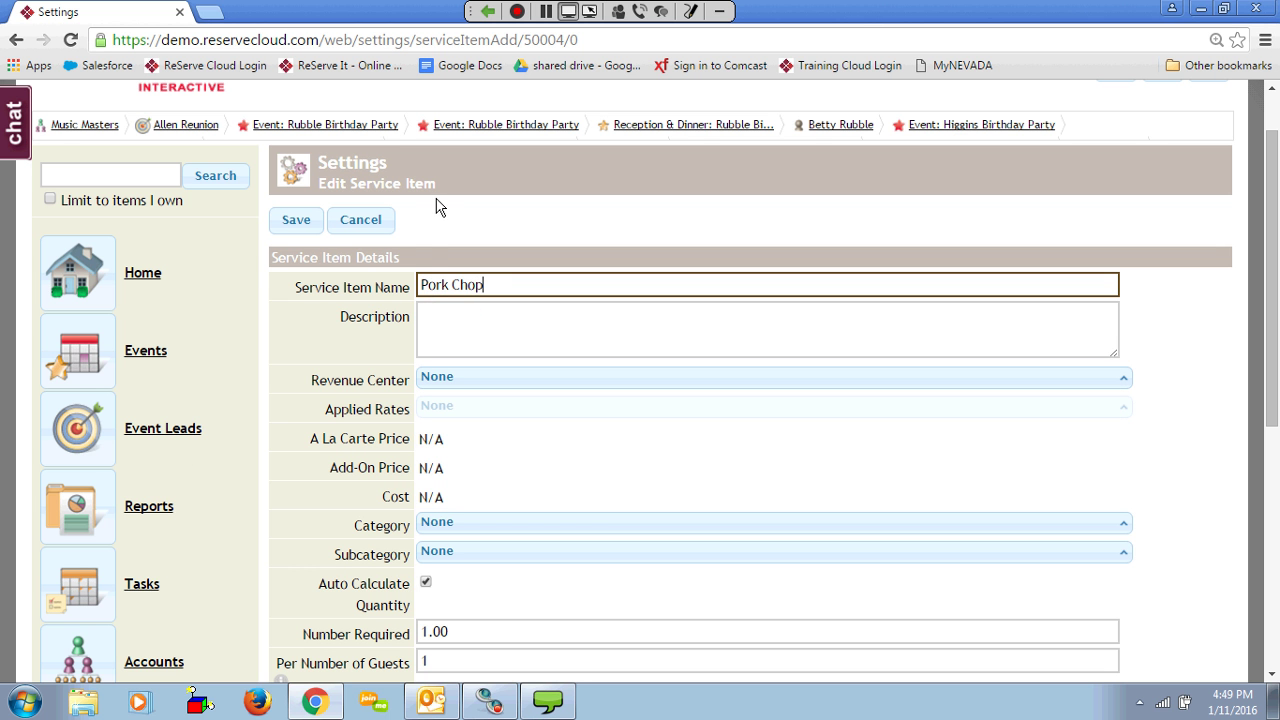
left_click(460, 325)
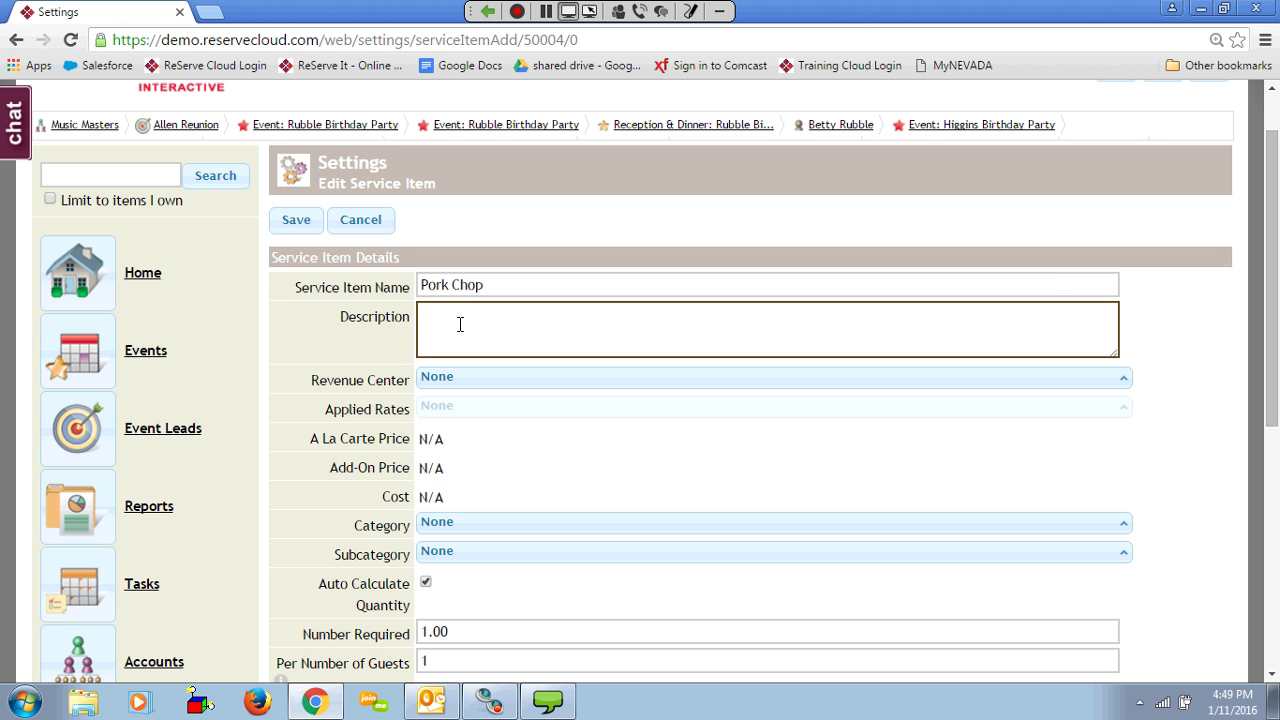
left_click(486, 378)
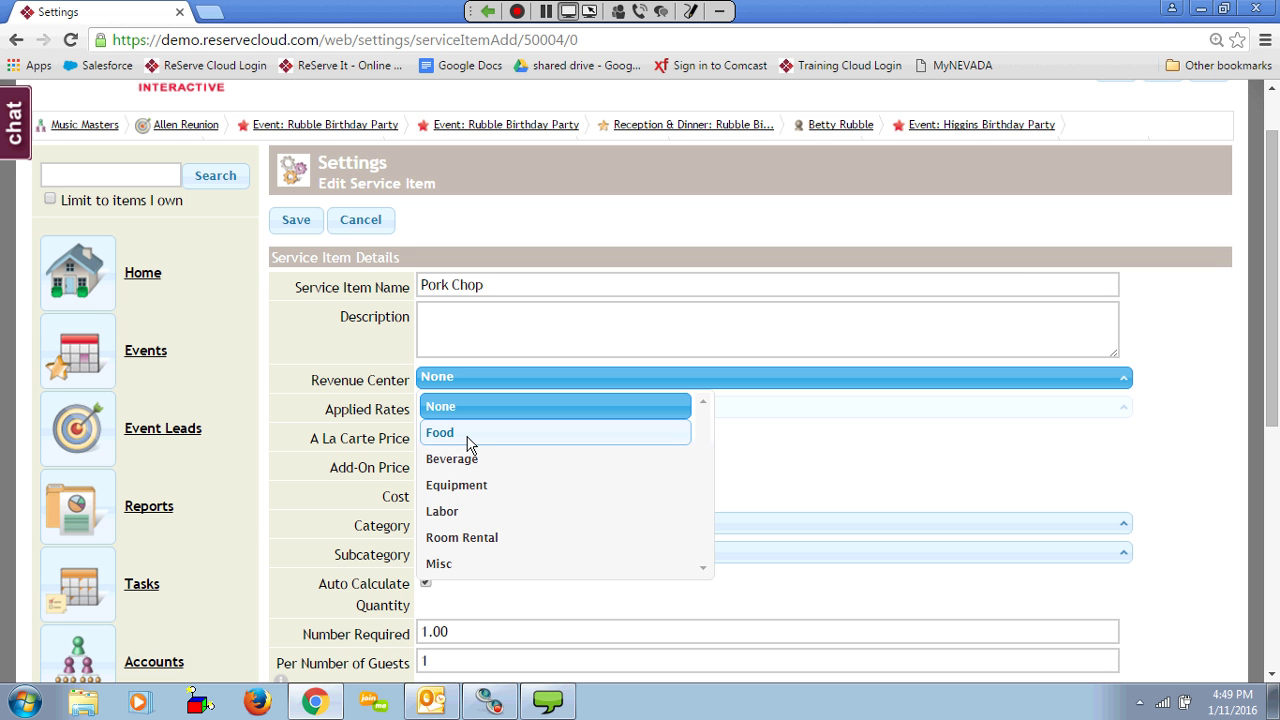
left_click(470, 434)
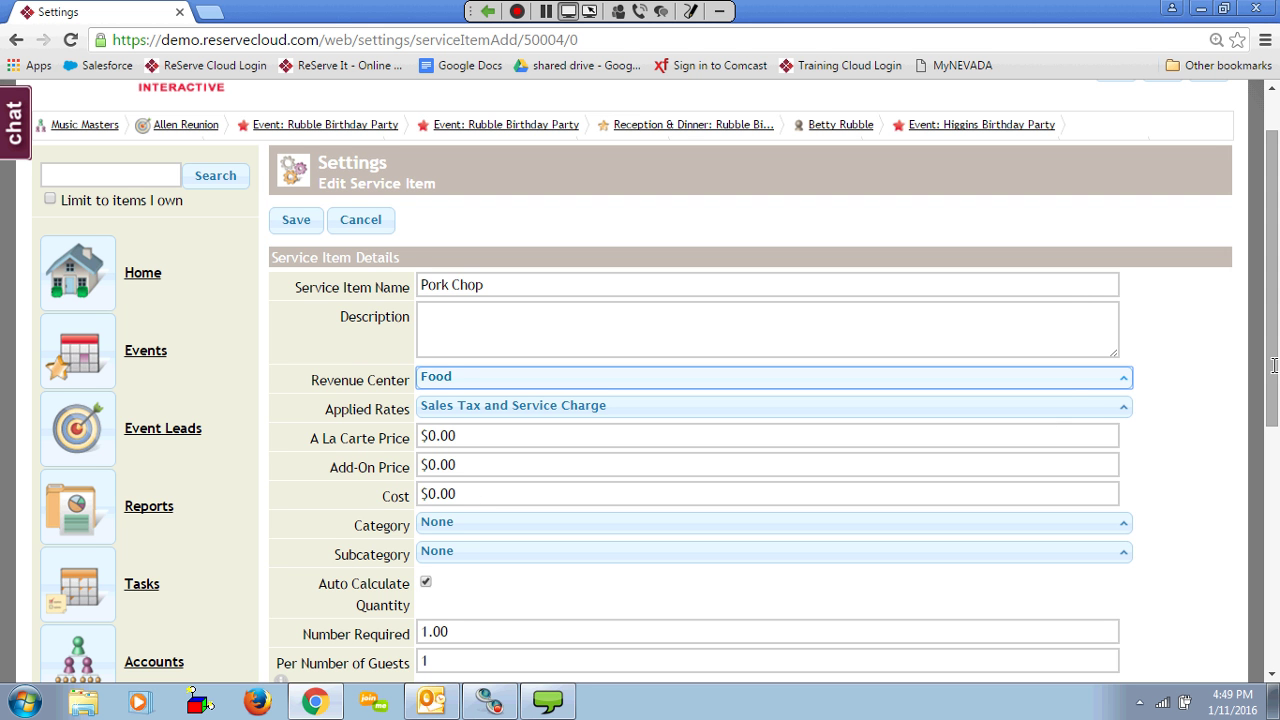
- Choose Entree from the Category list for the Pork Chop item
scroll(1274, 366, "down", 1)
left_click(457, 443)
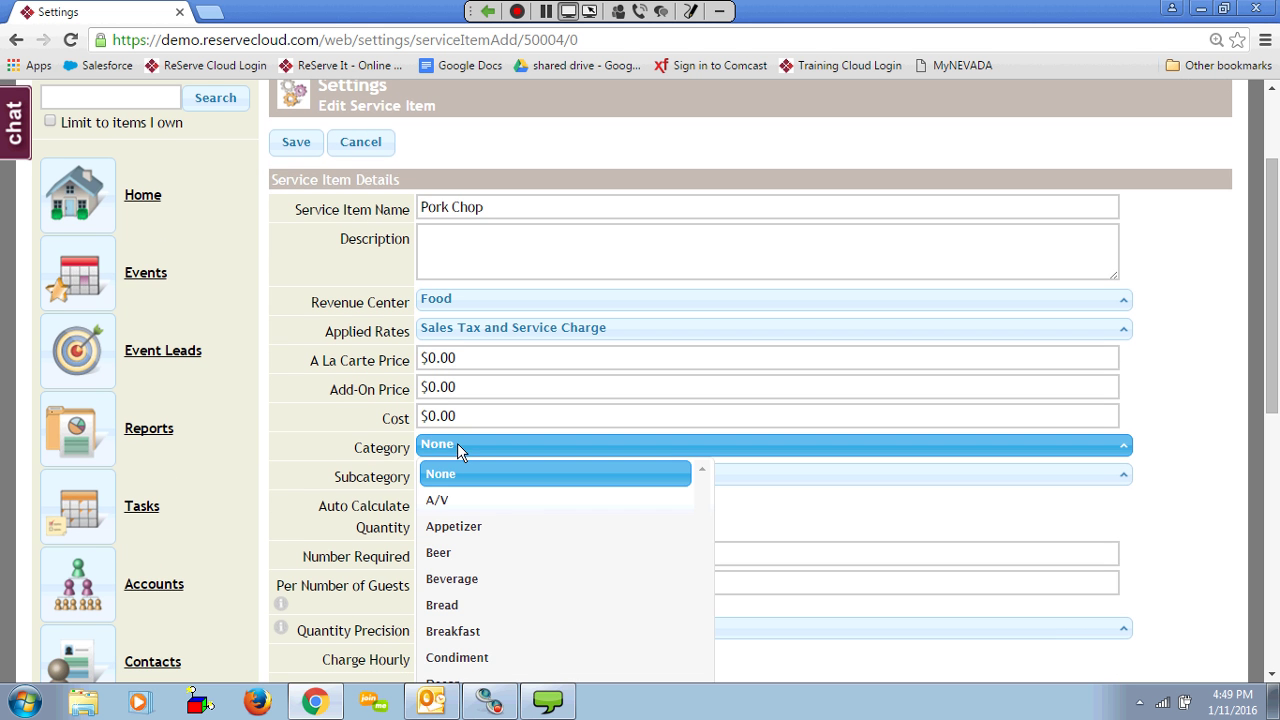
scroll(557, 523, "down", 2)
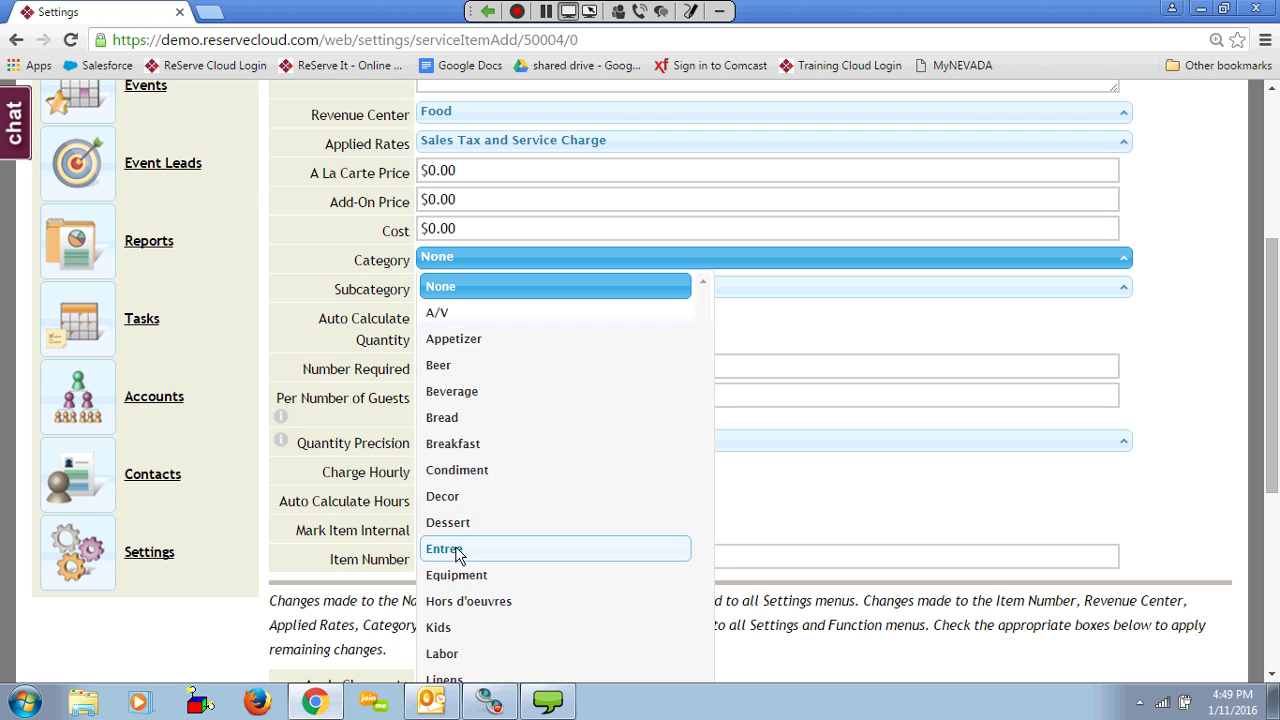
left_click(457, 551)
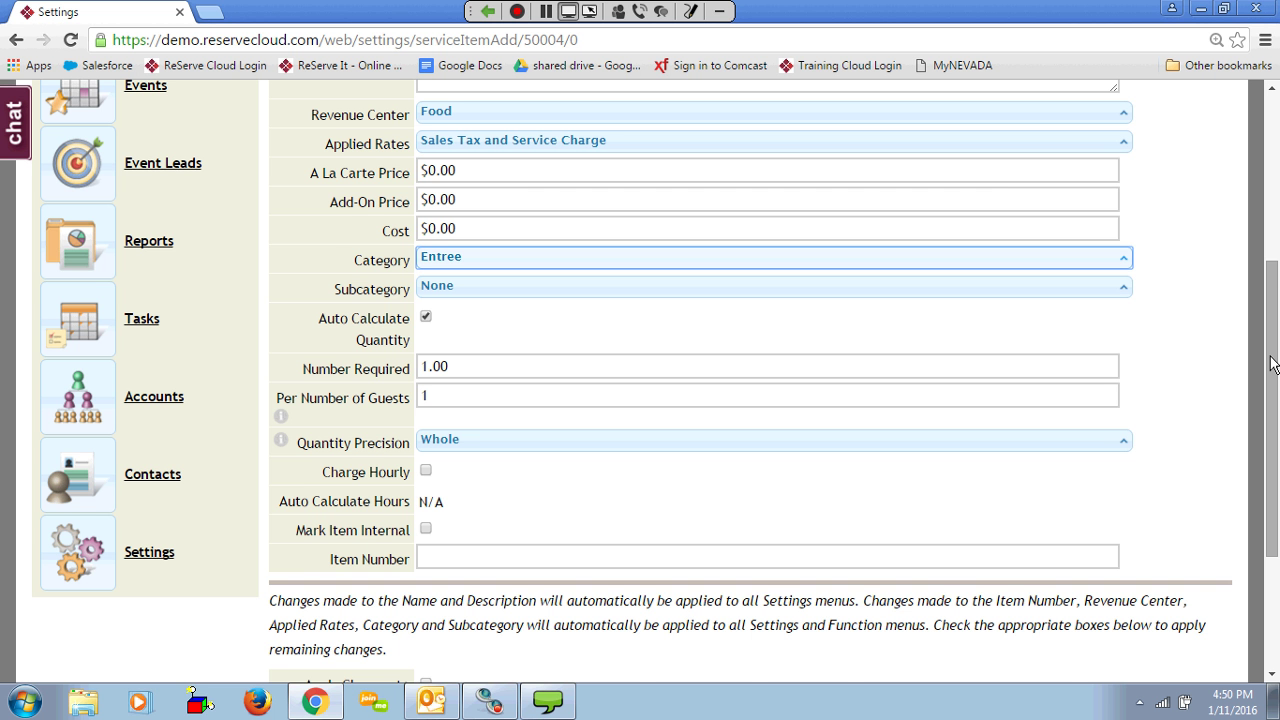
left_click_drag(1272, 363, 1278, 338)
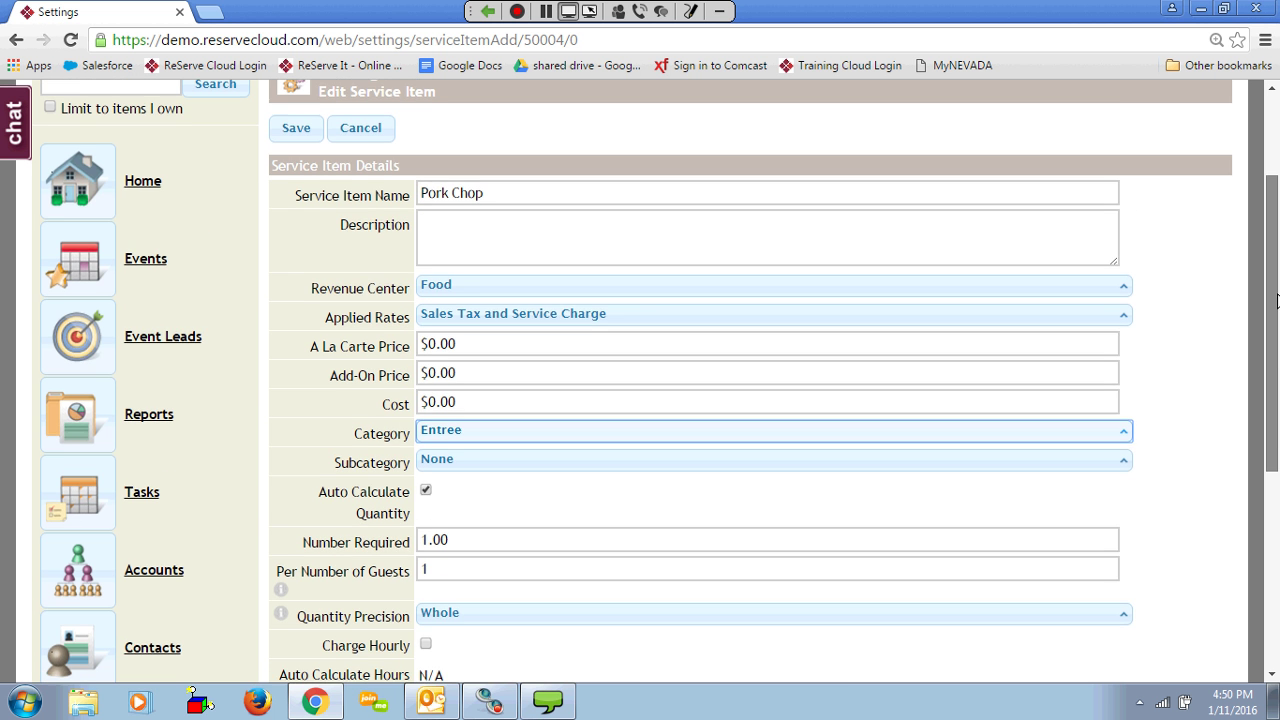
scroll(700, 450, "down", 1)
scroll(500, 500, "down", 1)
scroll(300, 560, "down", 1)
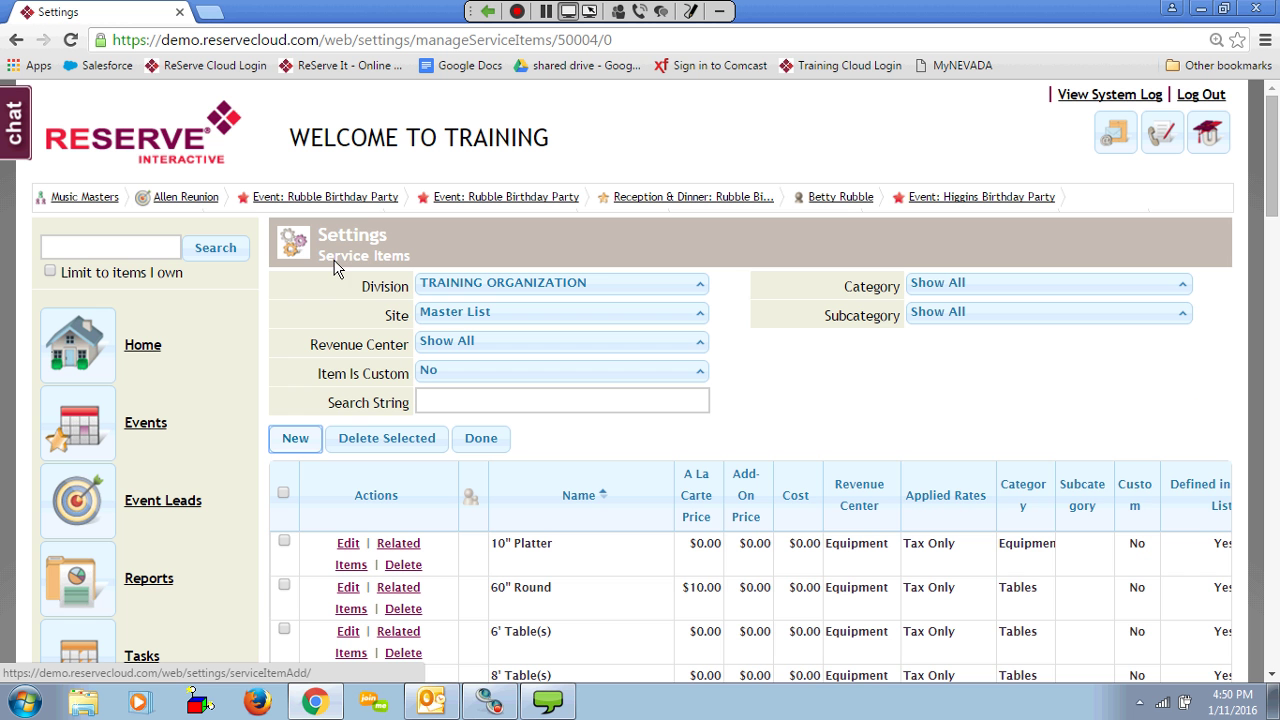
left_click(293, 444)
- Return to Settings and open Manage Service Menus with the Site kept on Master List
left_click(481, 440)
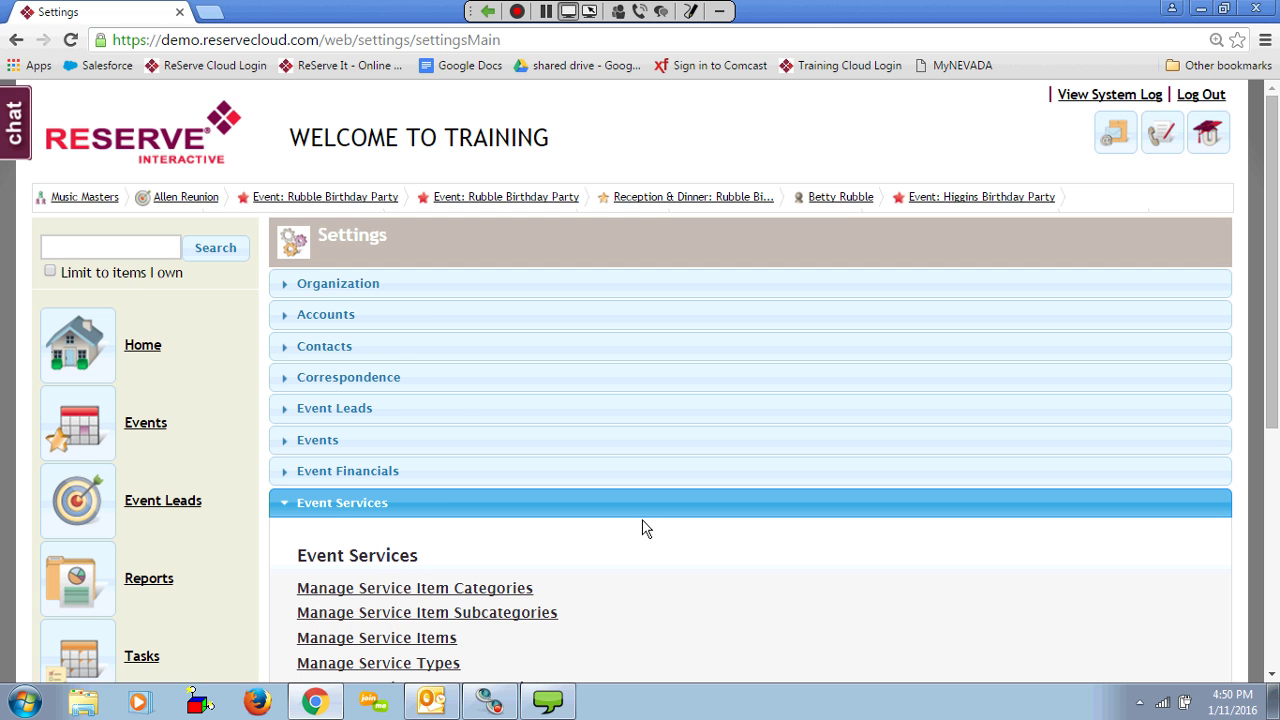
scroll(645, 528, "down", 3)
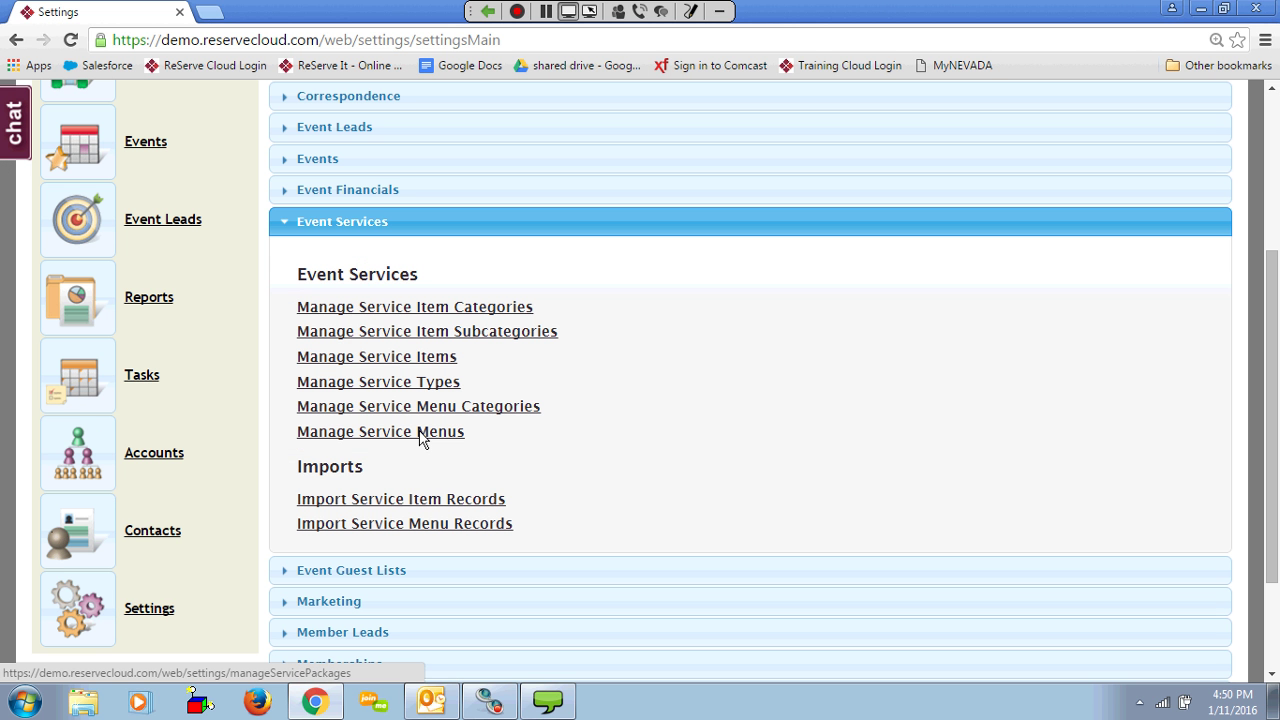
left_click(421, 435)
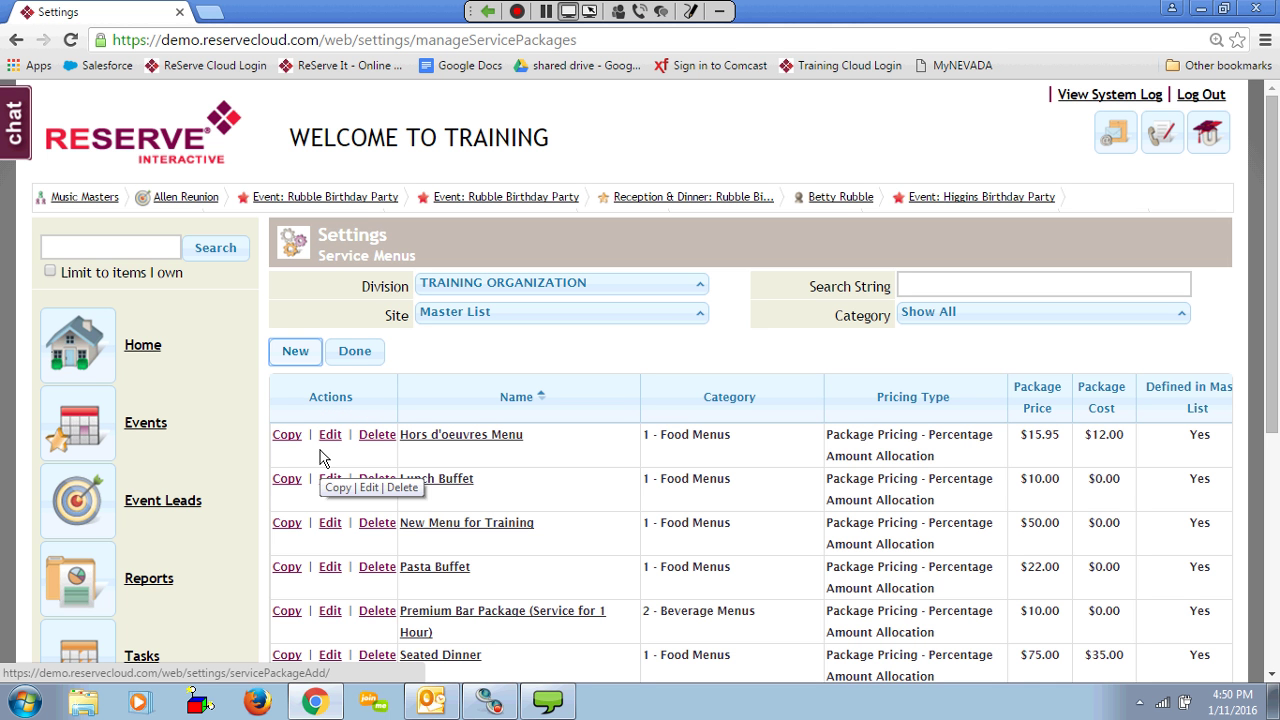
left_click(510, 318)
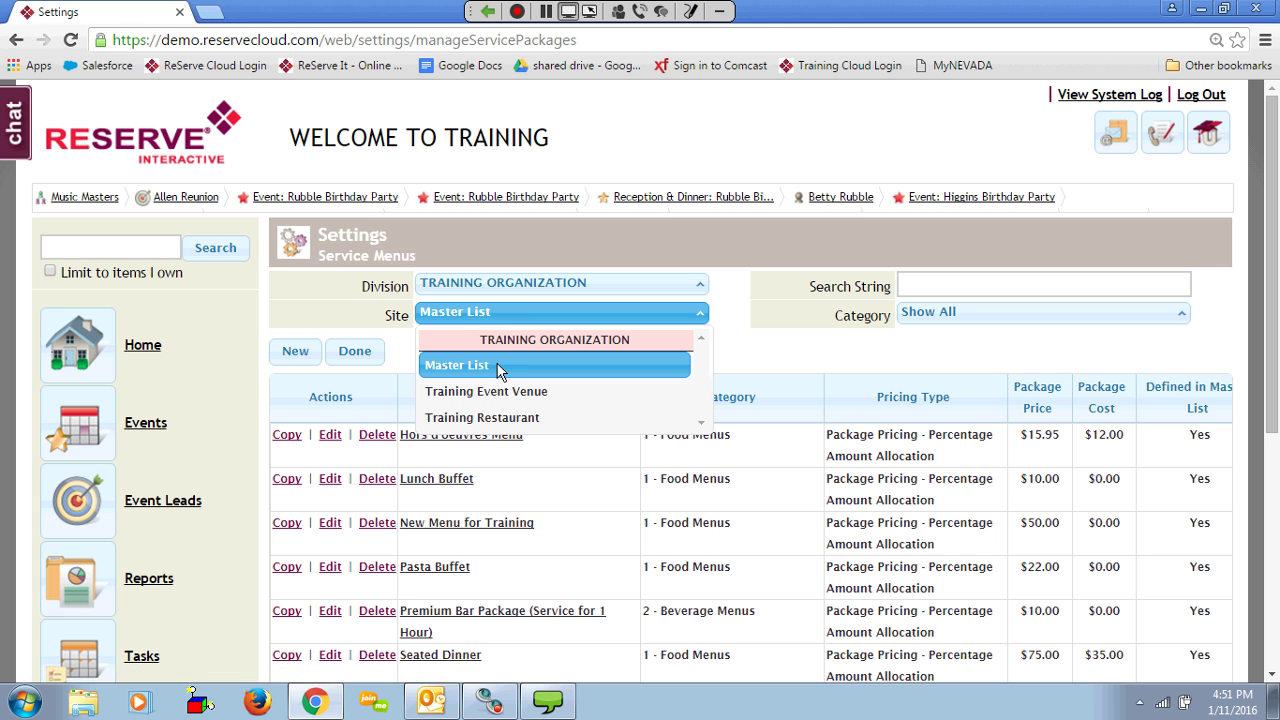
left_click(455, 318)
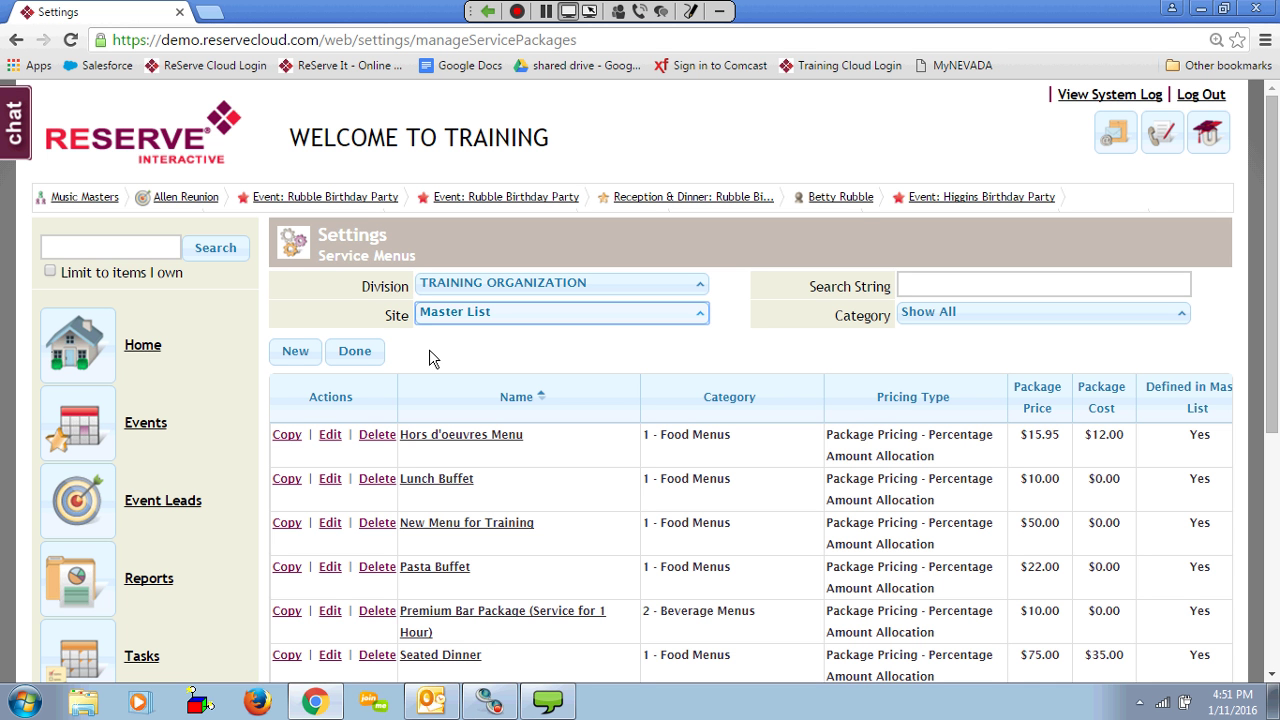
- Create menu 'Seated Lunch' in 1 - Food Menus with Package Pricing - Percentage Amount Allocation
left_click(285, 355)
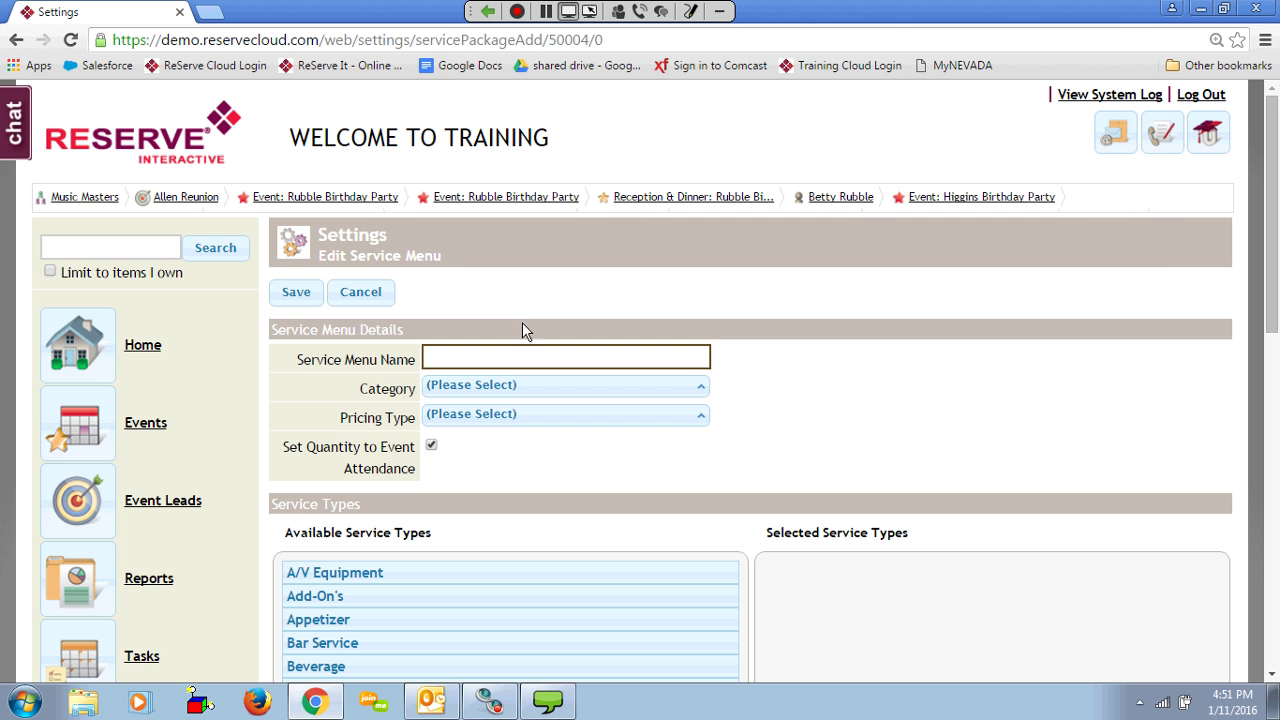
type("Lunc")
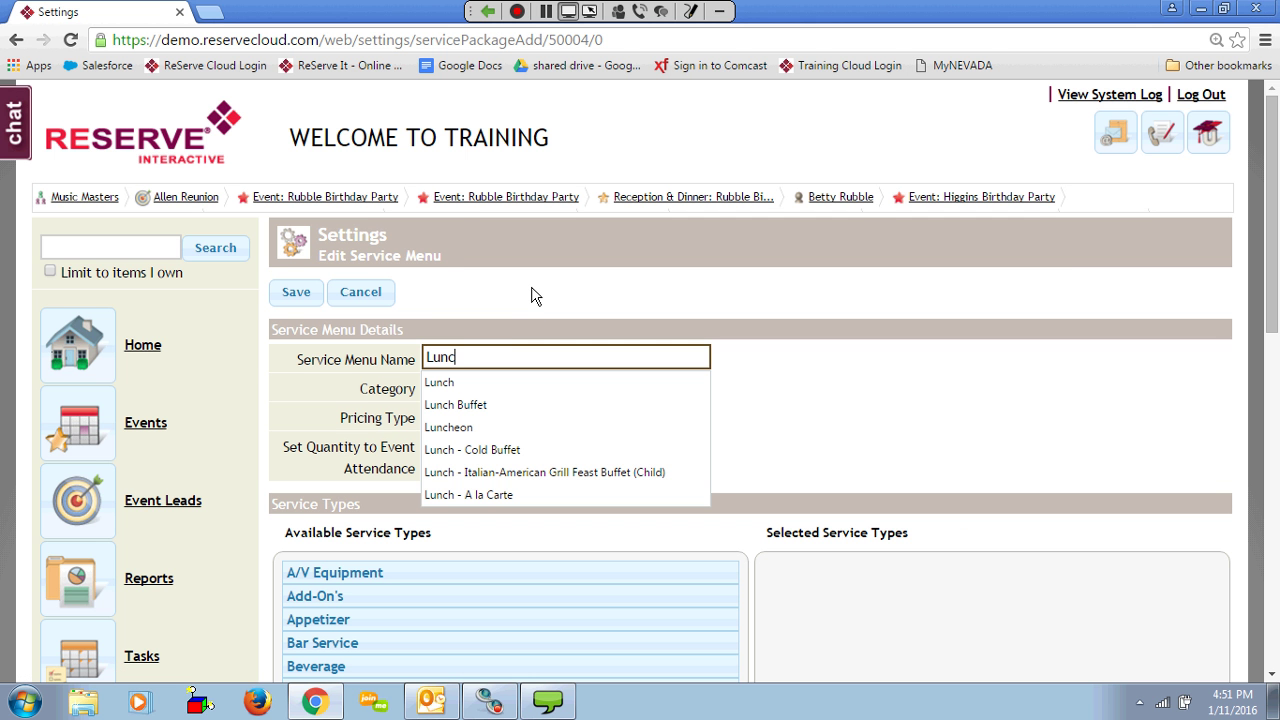
type("h")
key("BackSpace")
key("BackSpace")
key("BackSpace")
key("BackSpace")
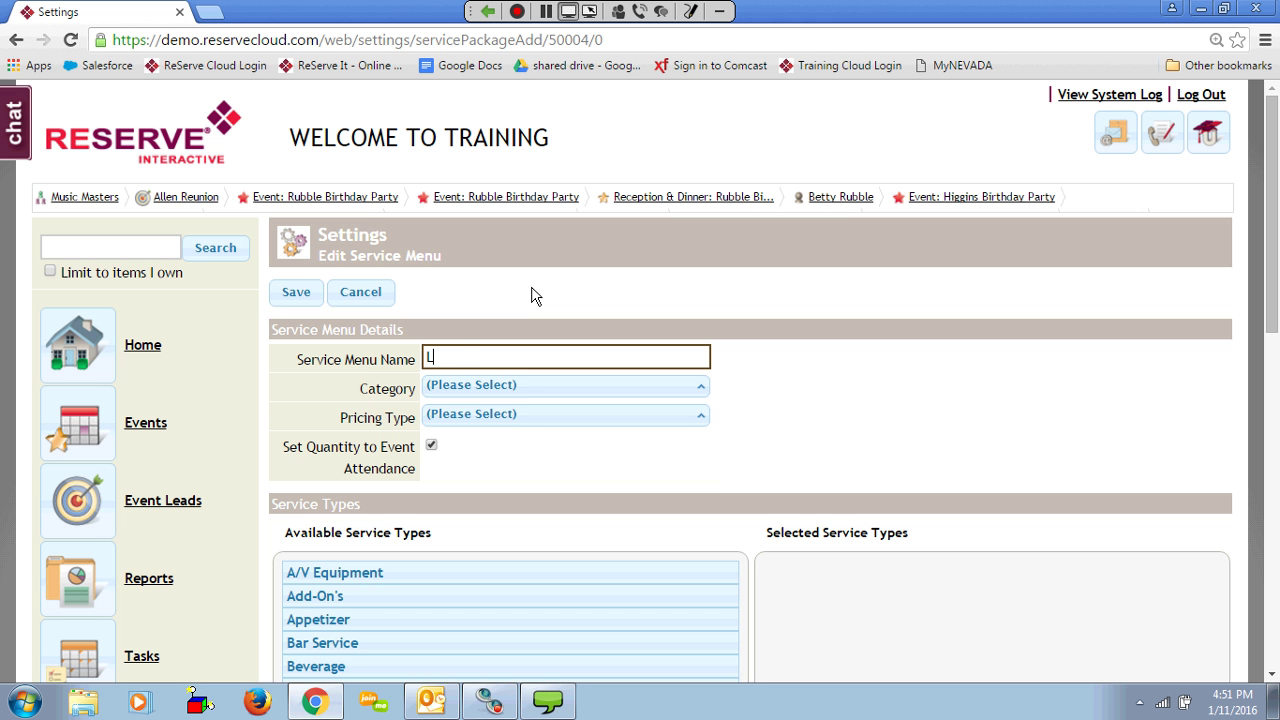
key("BackSpace")
type("Seated Lu")
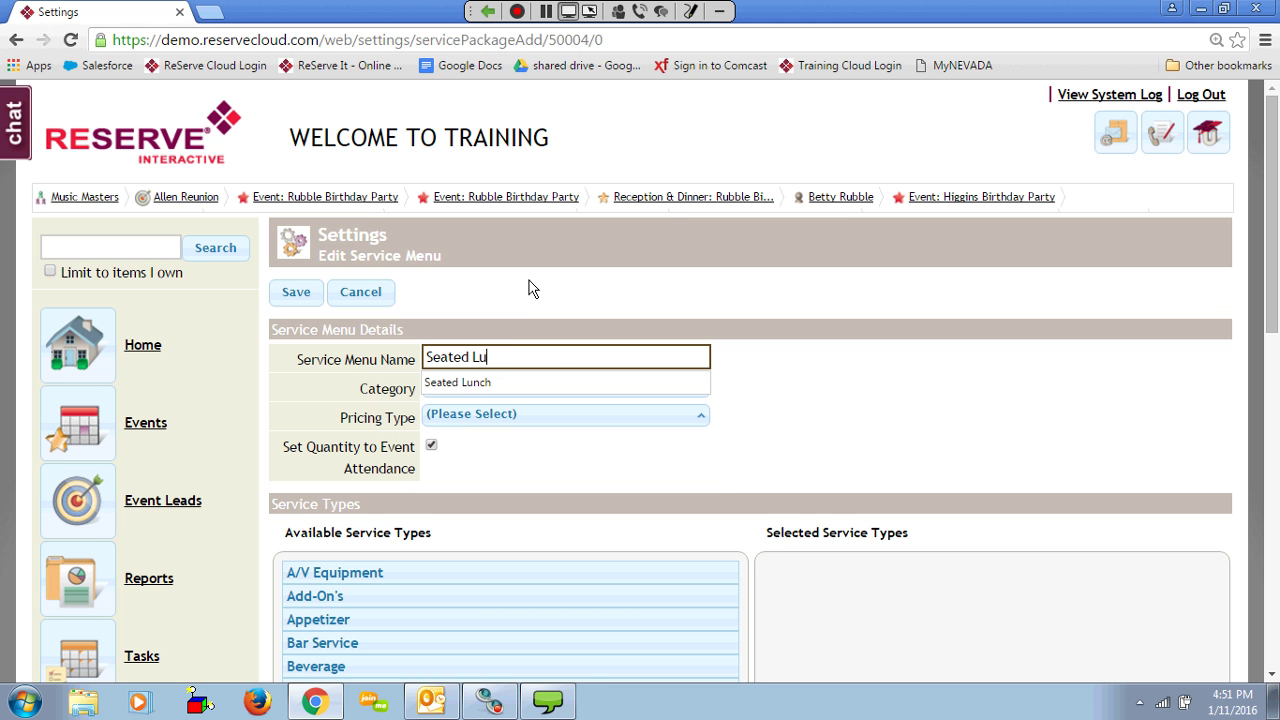
type("nch")
left_click(532, 385)
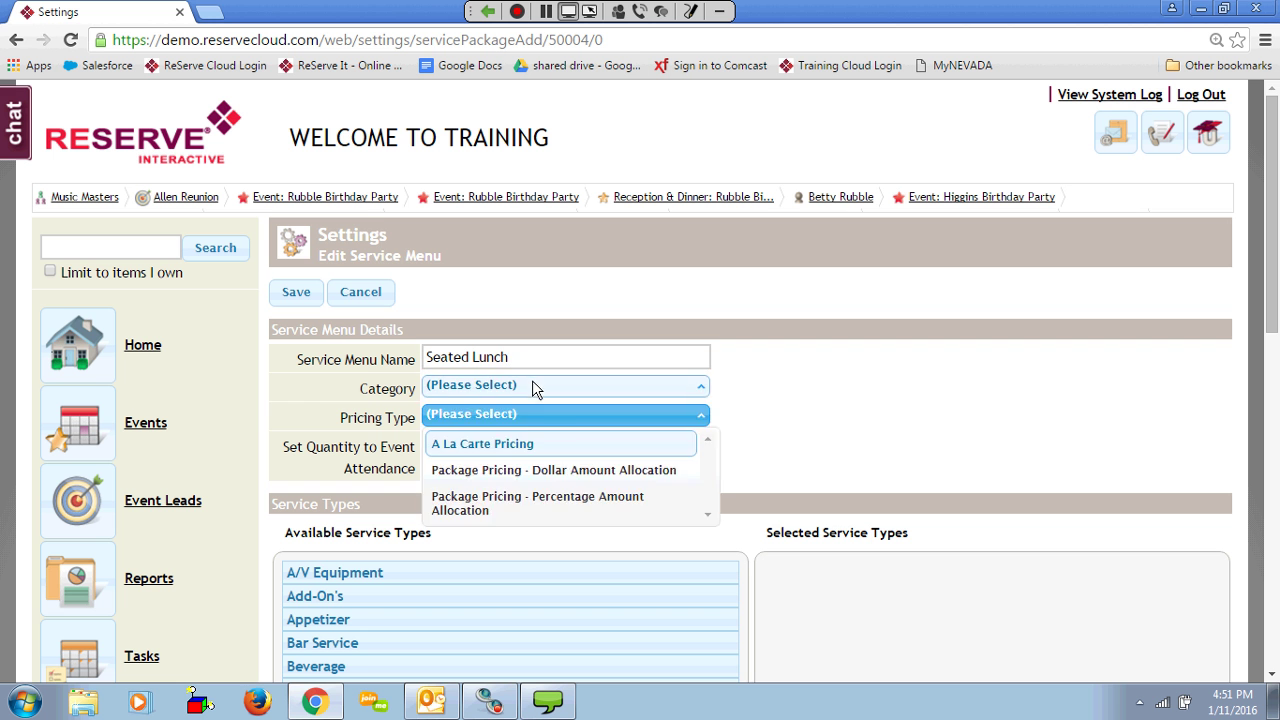
left_click(532, 382)
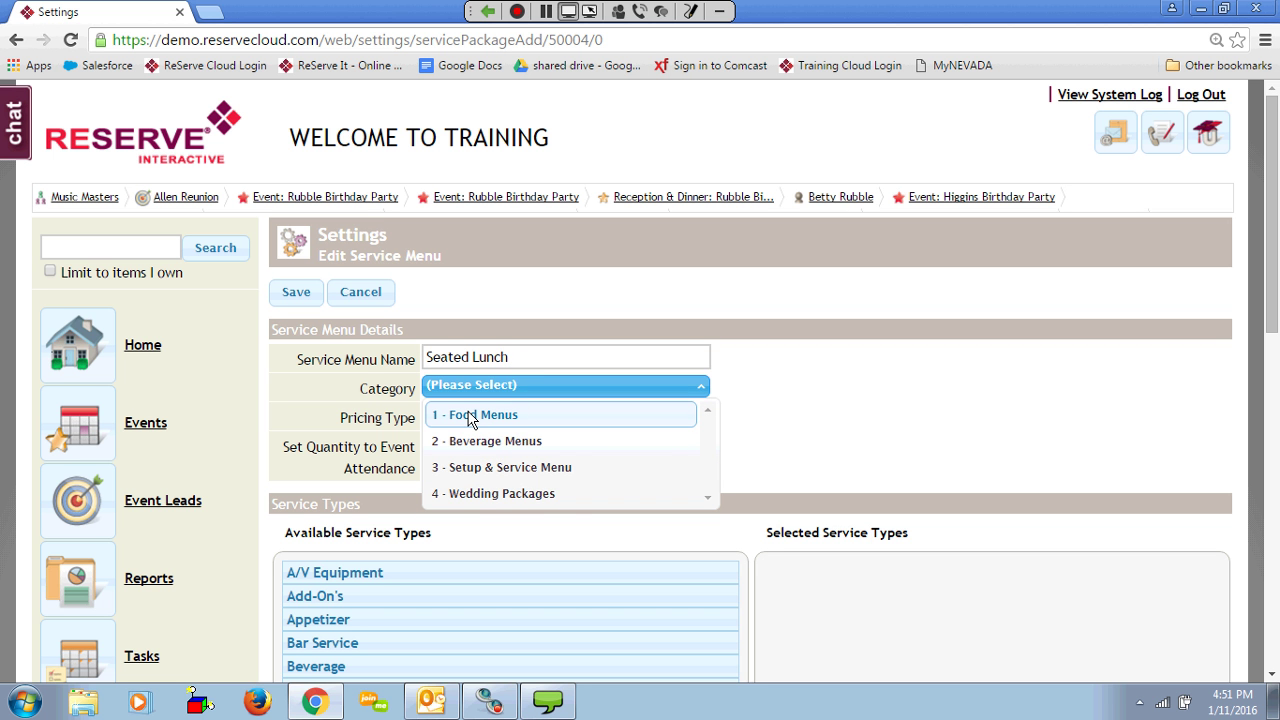
left_click(472, 418)
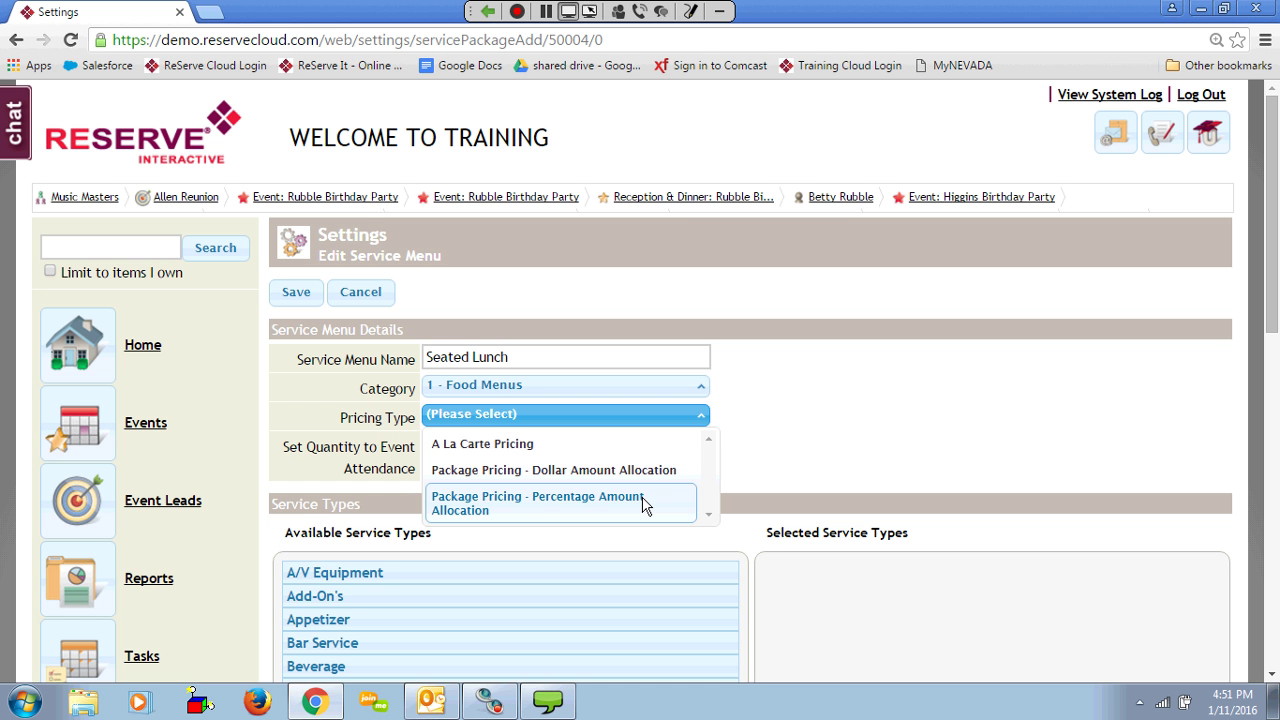
left_click(540, 507)
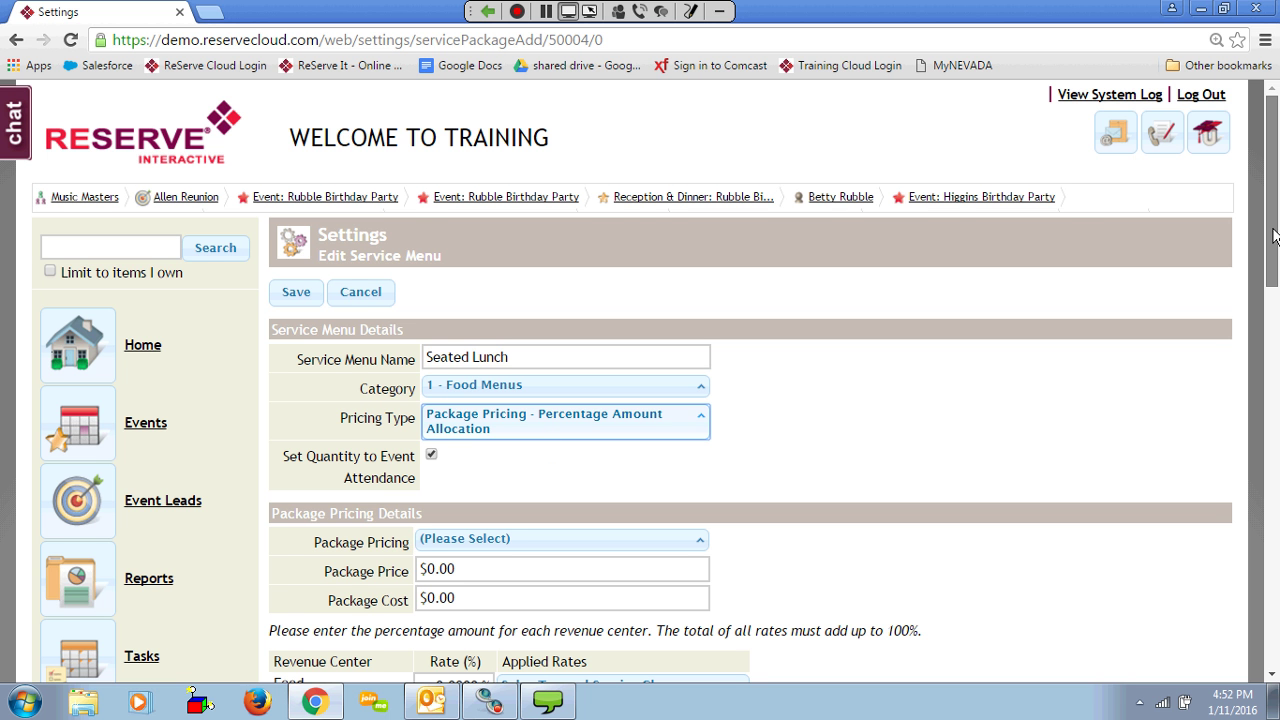
- Set package pricing to Per Person with price 25.00 and cost 10.00
left_click_drag(1274, 246, 1274, 248)
scroll(520, 325, "down", 3)
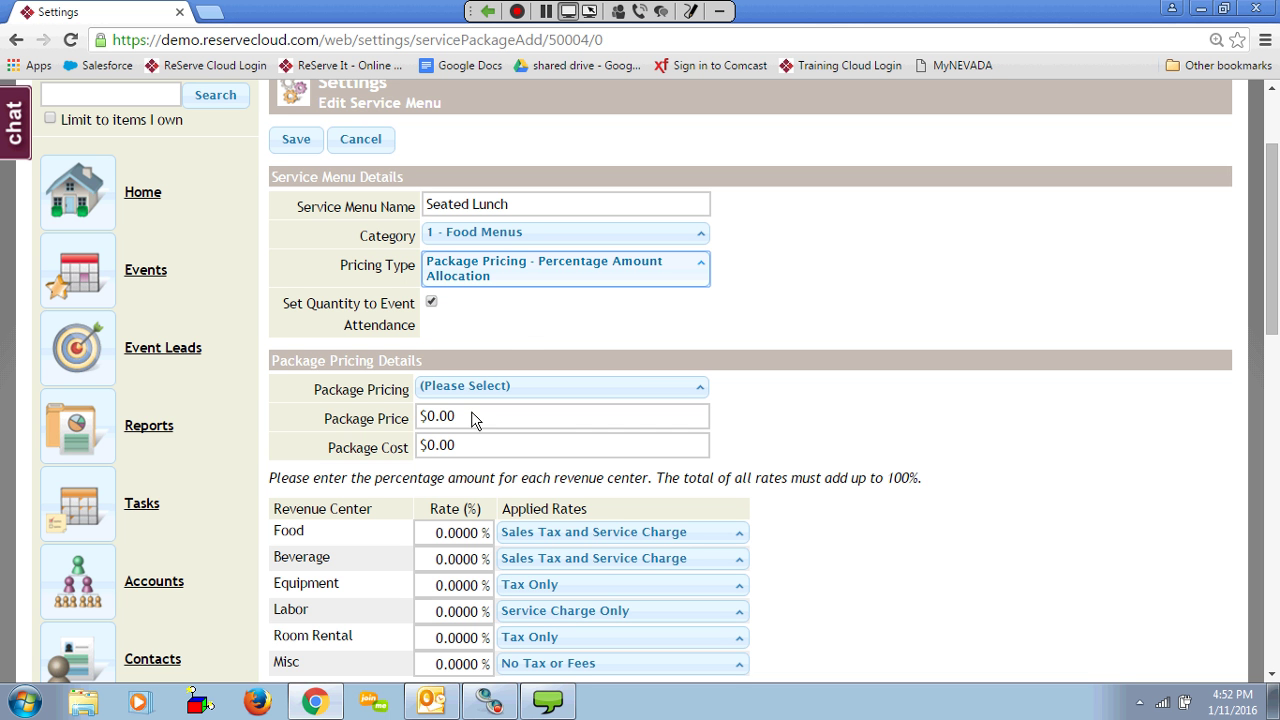
left_click(543, 396)
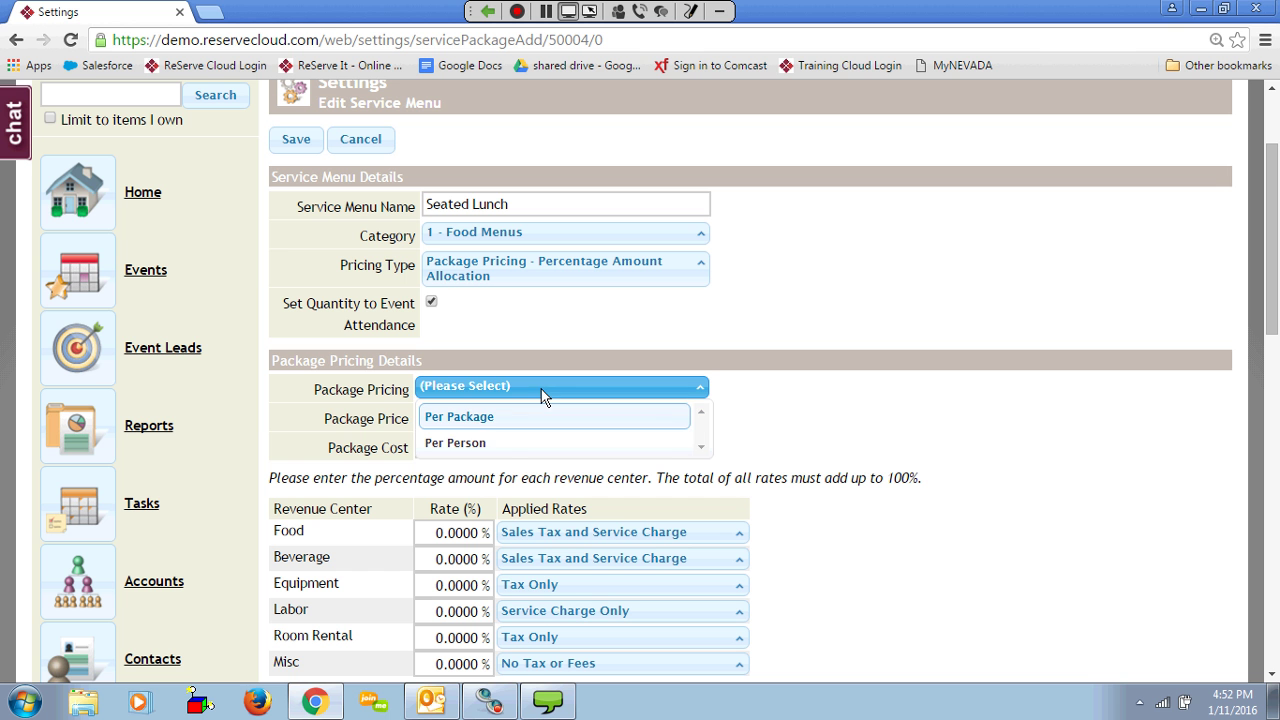
left_click(494, 443)
left_click(468, 418)
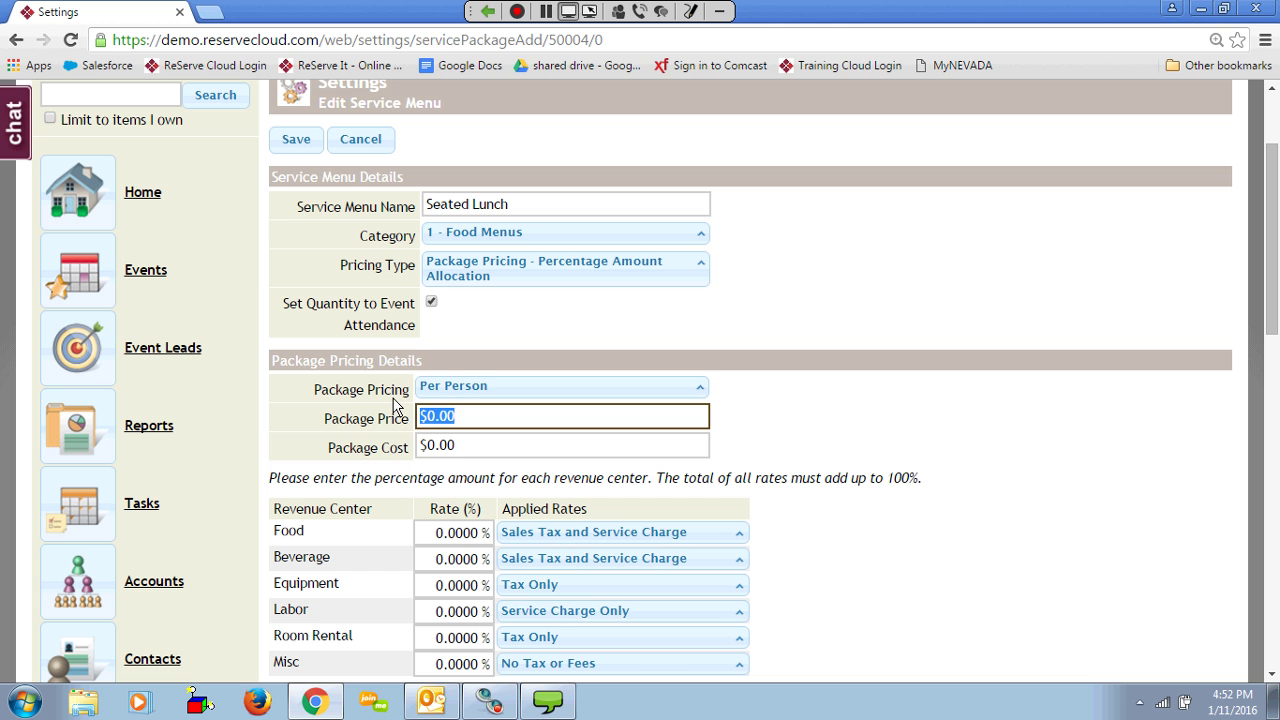
type("25")
type(".00")
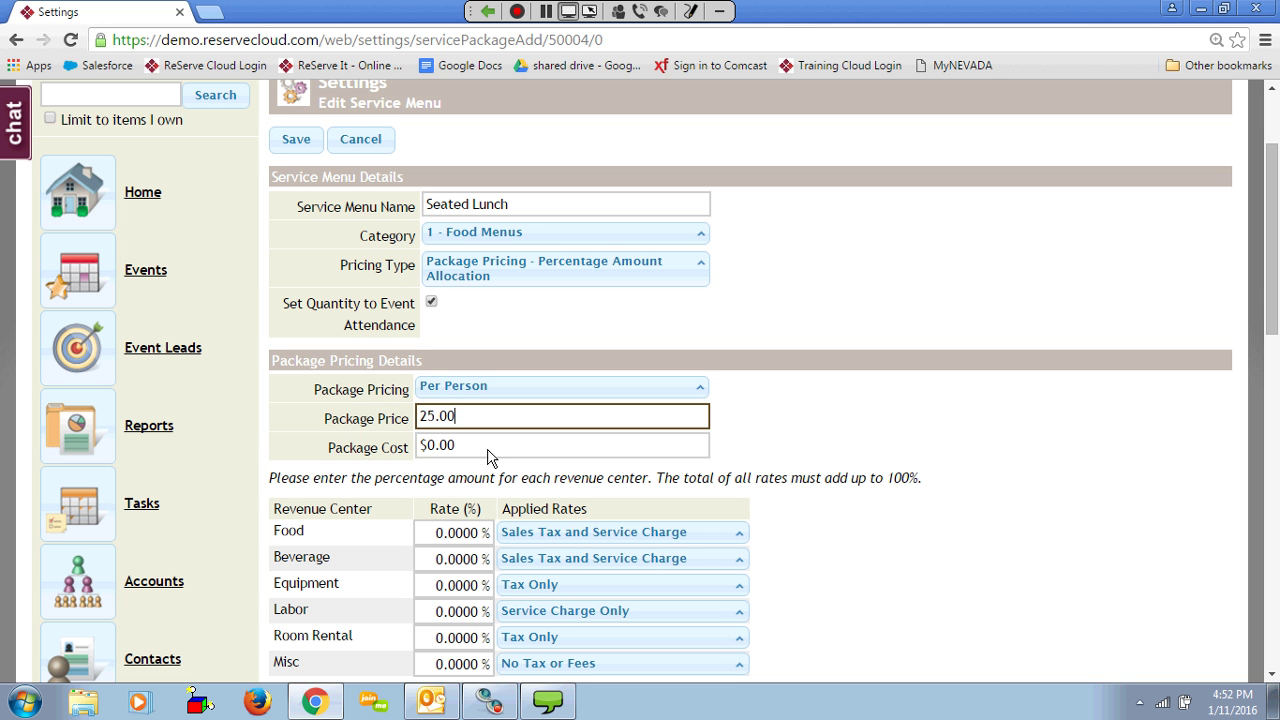
left_click(490, 447)
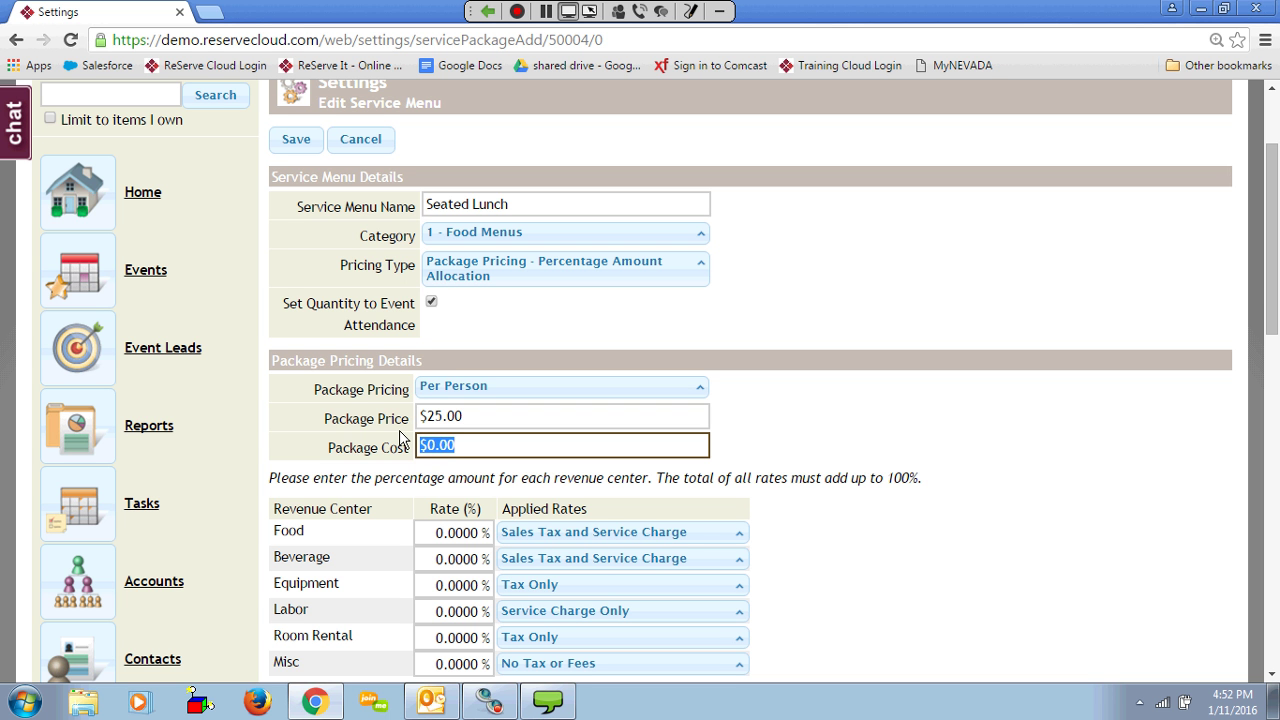
type("10")
type(".00")
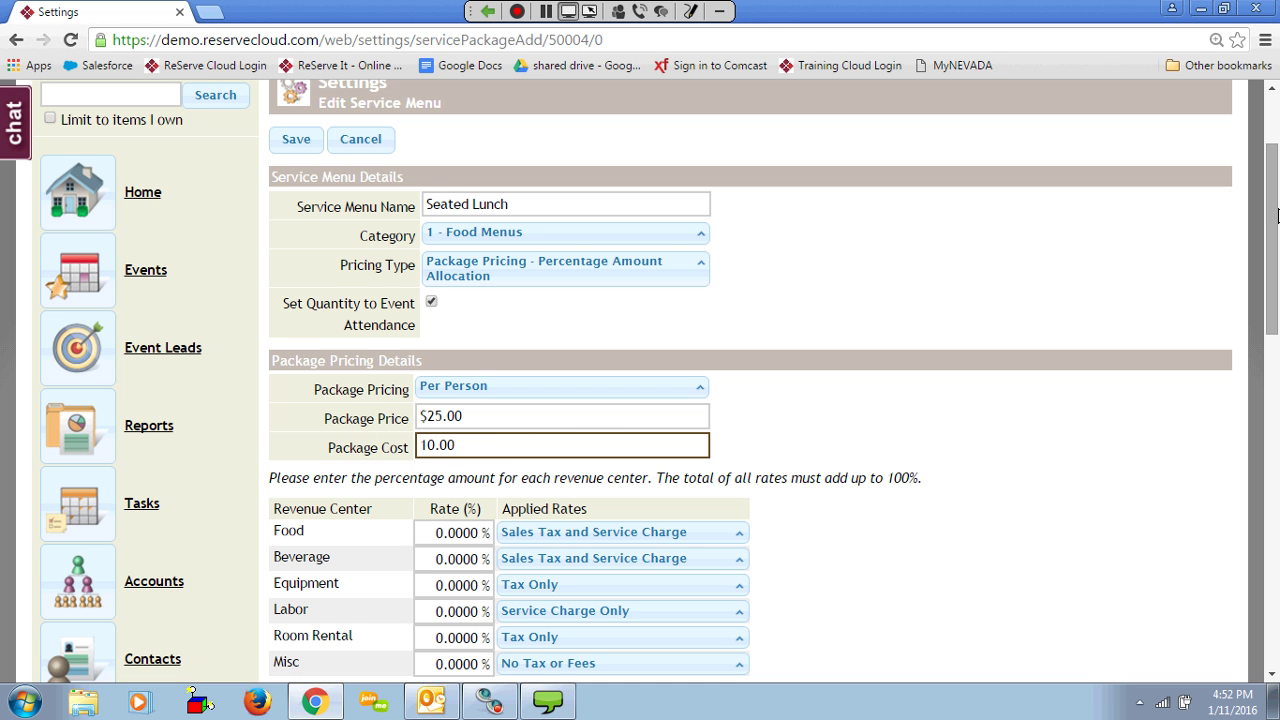
- Set the revenue allocation rates to Food 90 and Labor 10
scroll(1277, 220, "down", 3)
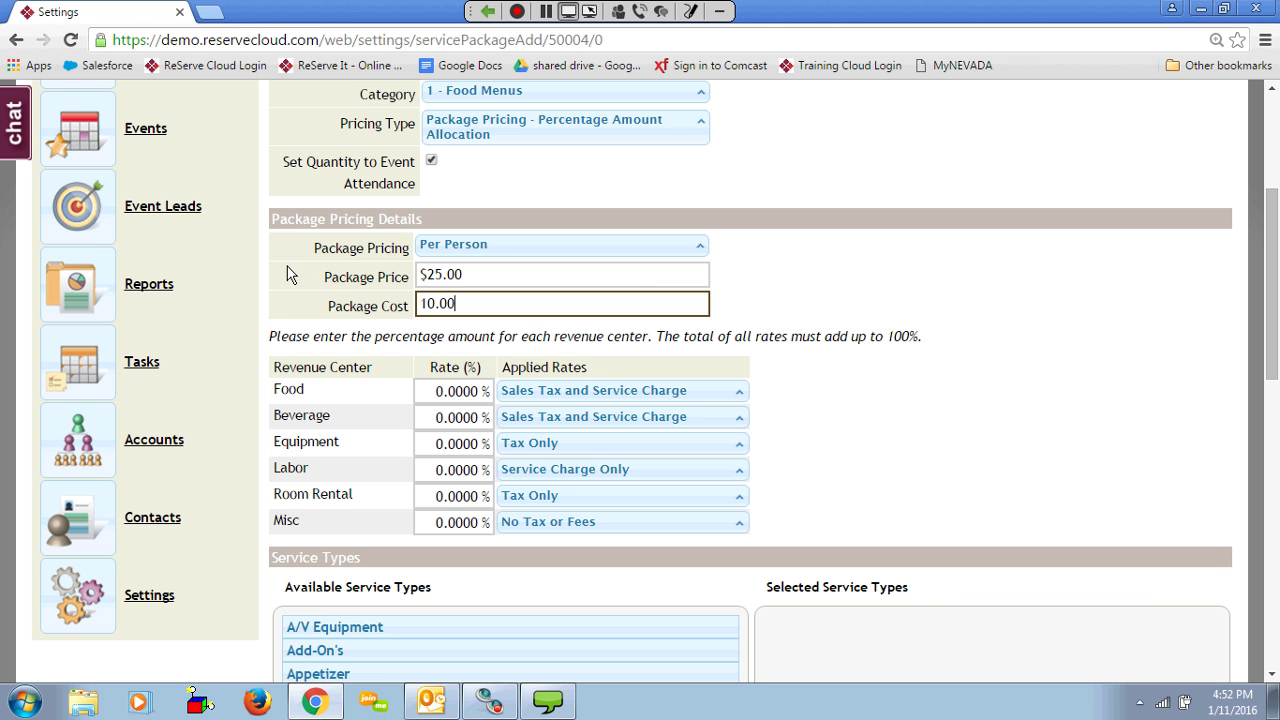
left_click_drag(435, 391, 482, 392)
type("90")
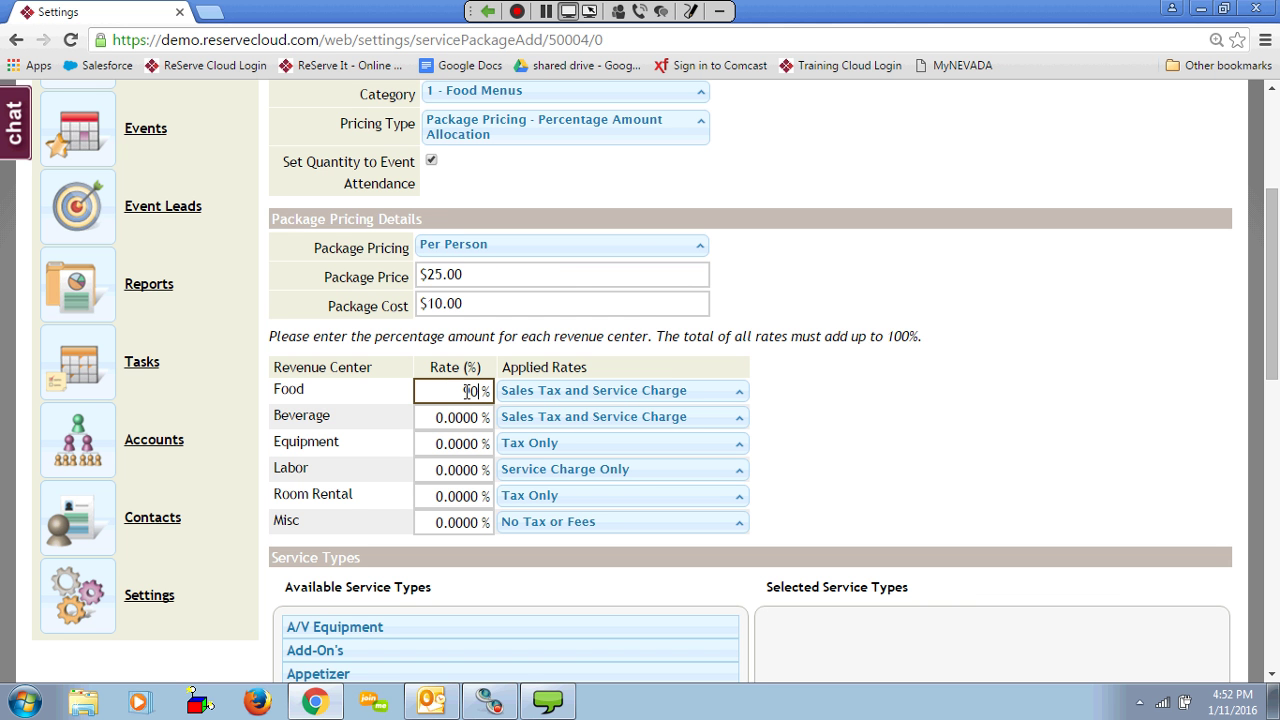
left_click(432, 471)
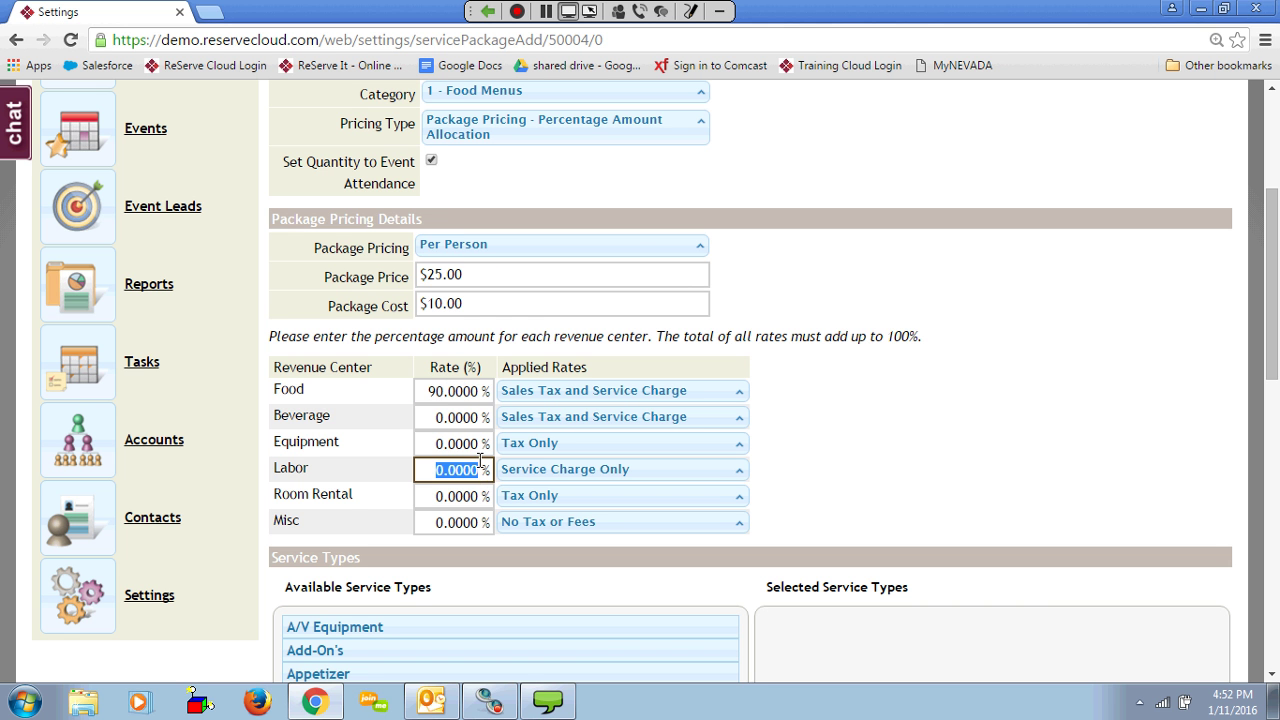
type("10")
left_click(893, 432)
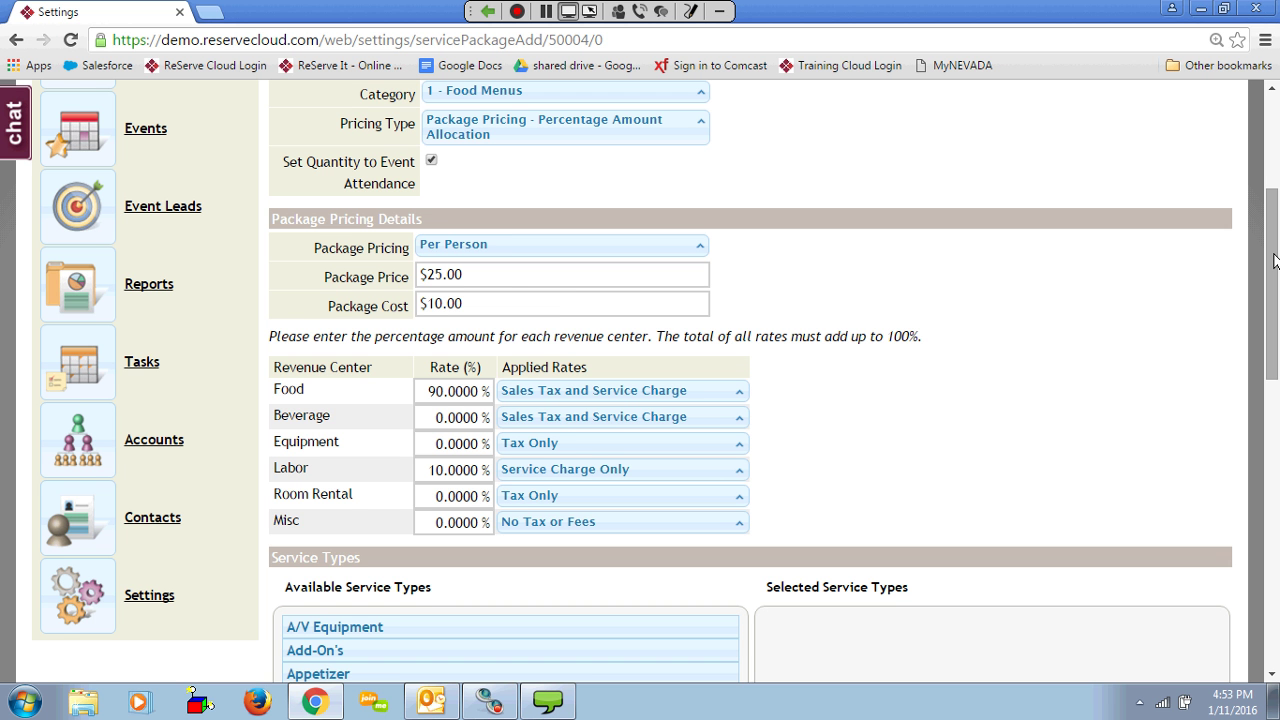
- Drag Salad(s), Entree, Dessert and Labor into Selected Service Types, in that order
left_click_drag(1274, 261, 1278, 345)
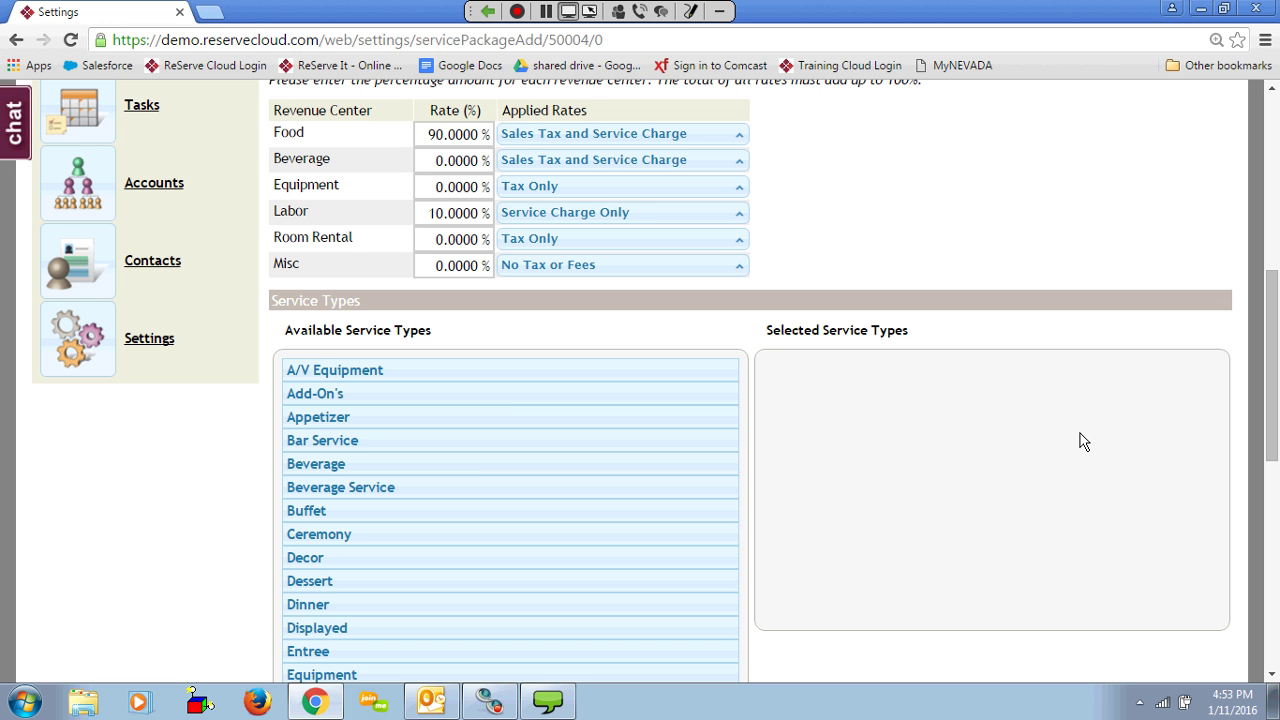
scroll(1080, 441, "down", 4)
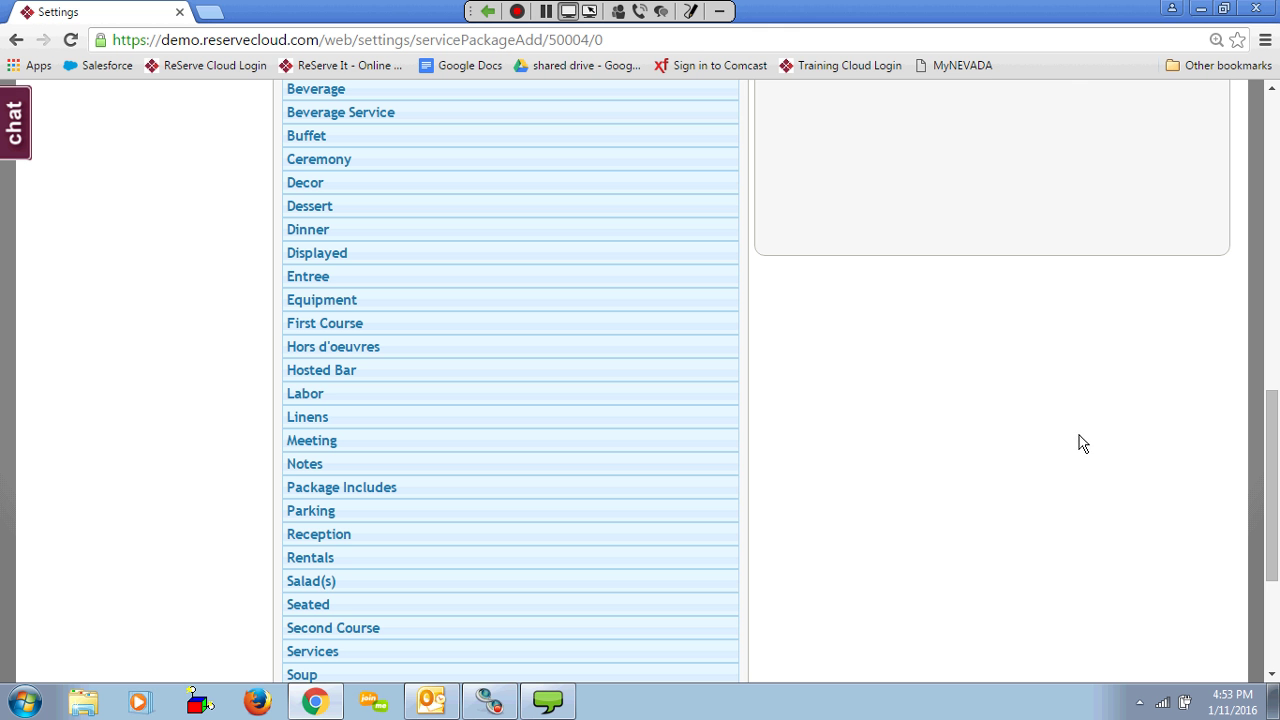
mouse_move(571, 583)
left_mouse_down()
mouse_move(877, 429)
mouse_move(1016, 210)
left_mouse_up()
scroll(985, 380, "up", 1)
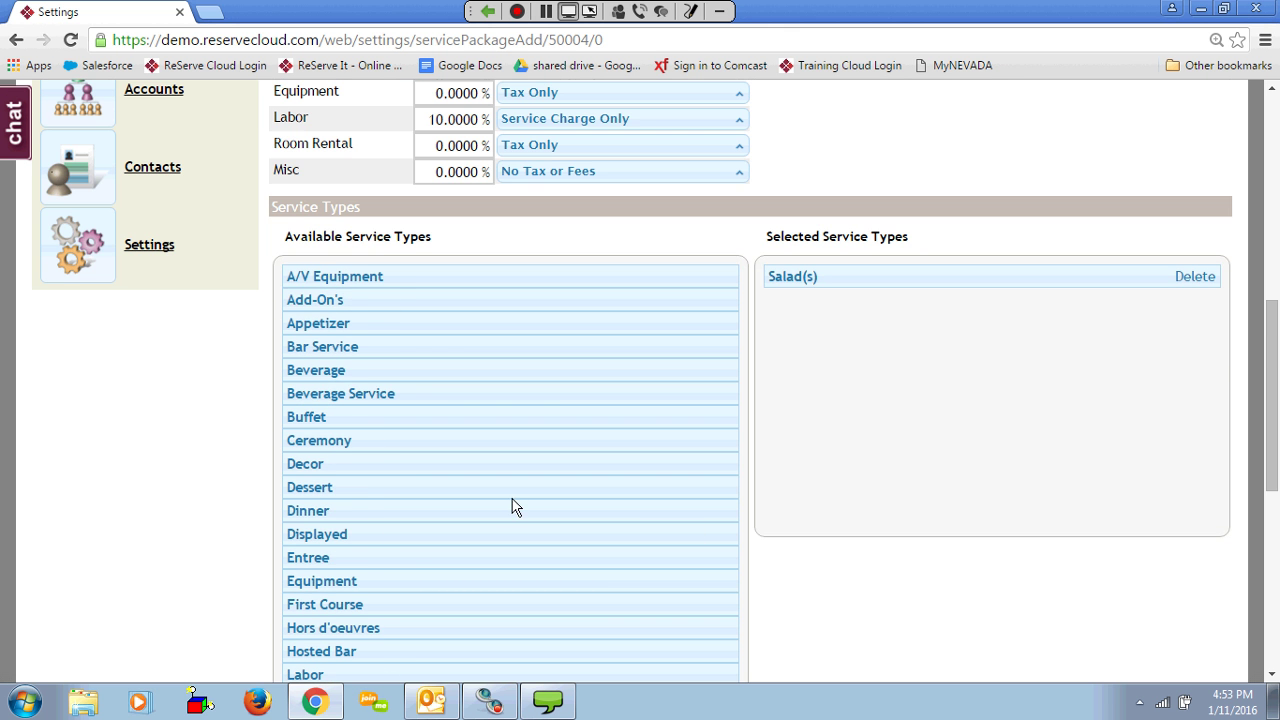
scroll(700, 460, "up", 2)
left_click_drag(815, 407, 849, 360)
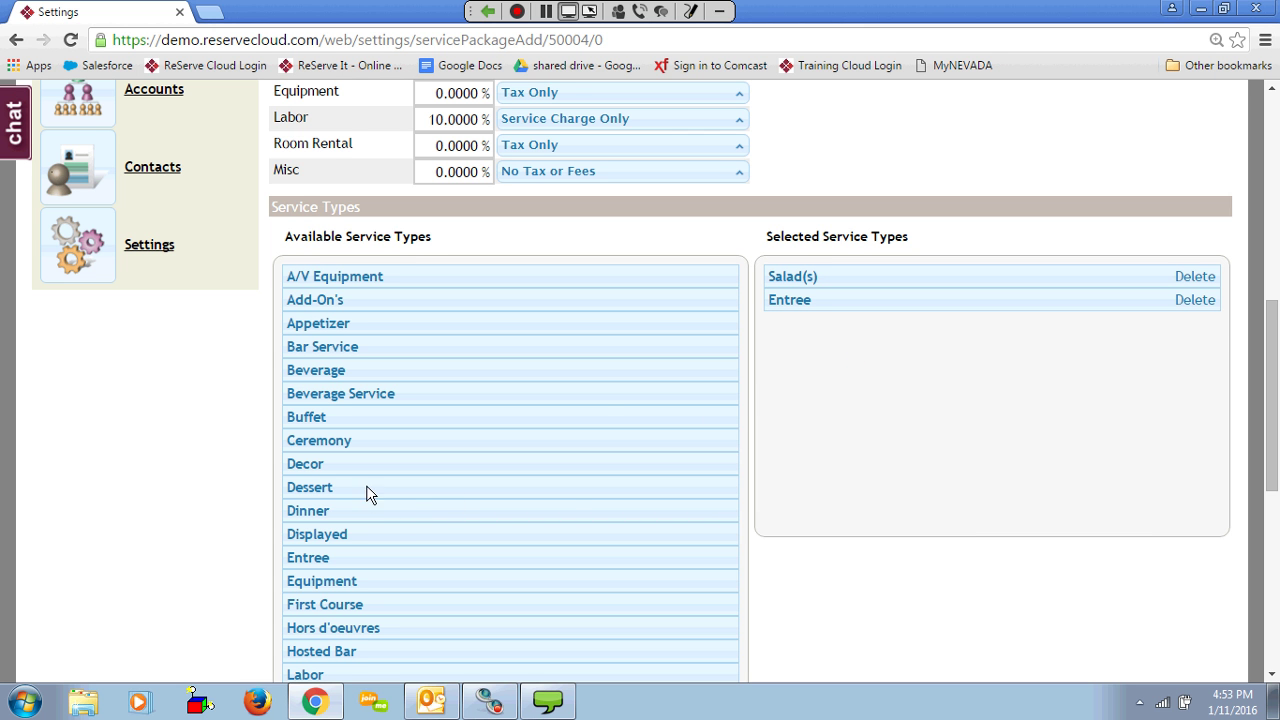
left_click_drag(366, 488, 869, 384)
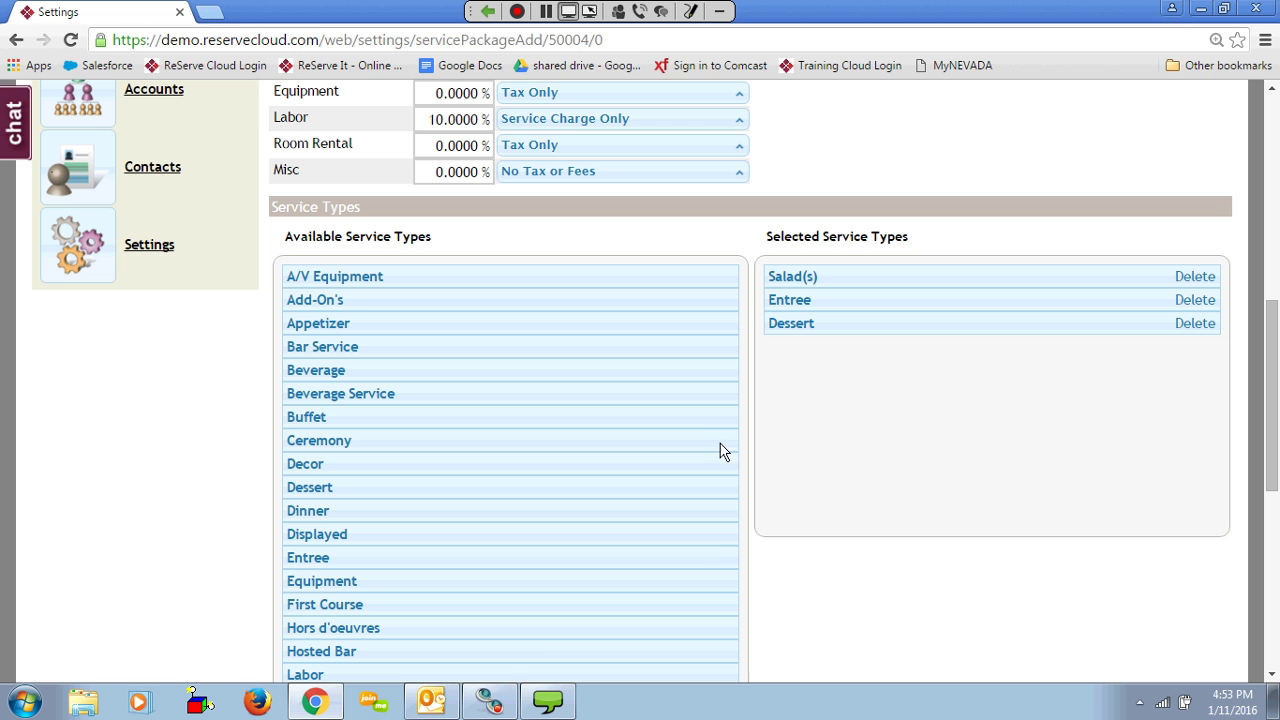
left_click_drag(530, 676, 960, 365)
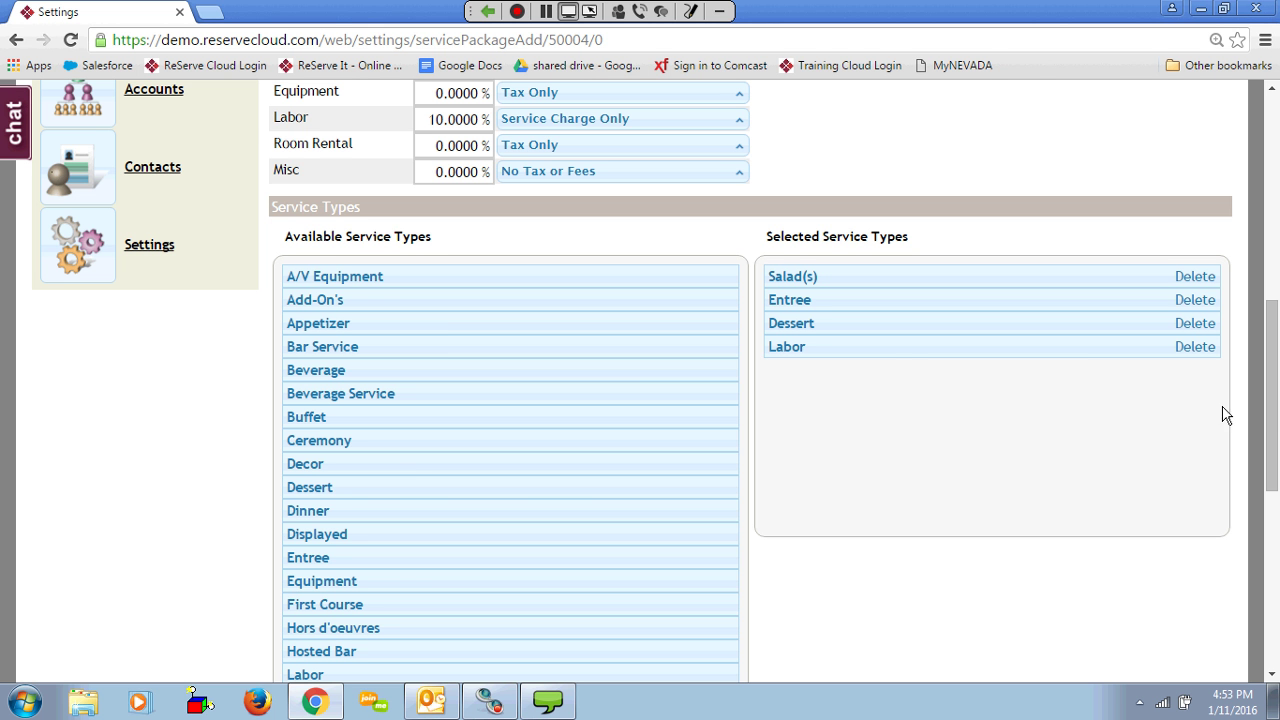
mouse_move(1272, 390)
left_mouse_down()
mouse_move(1278, 227)
mouse_move(986, 220)
left_mouse_up()
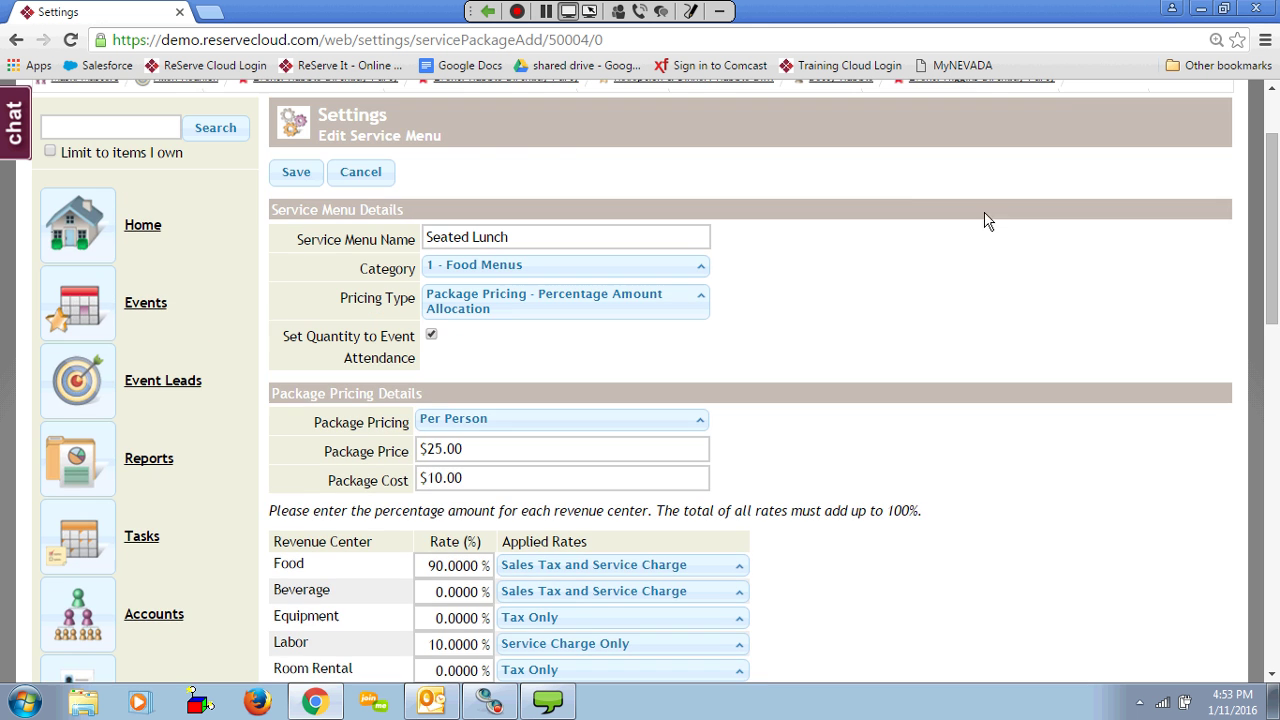
- Save the Seated Lunch menu and scroll to its empty Salad(s) and Entree sections
left_click(295, 172)
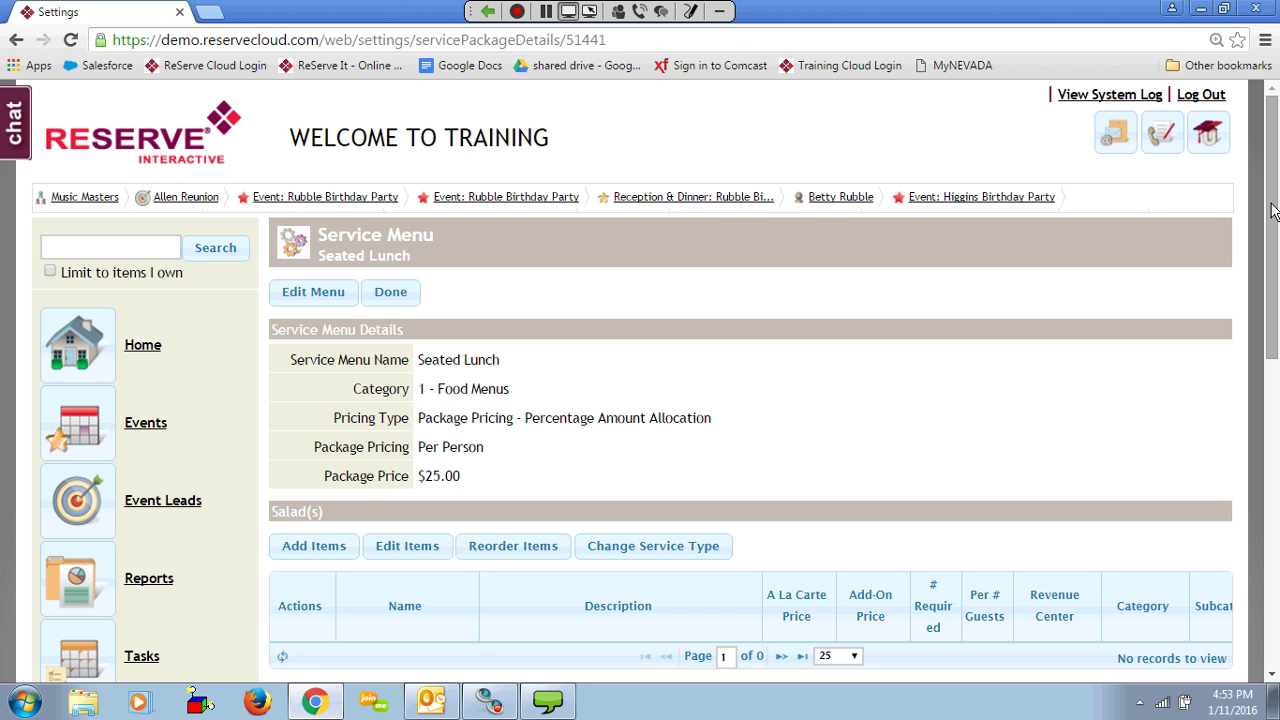
left_click_drag(1274, 215, 1275, 320)
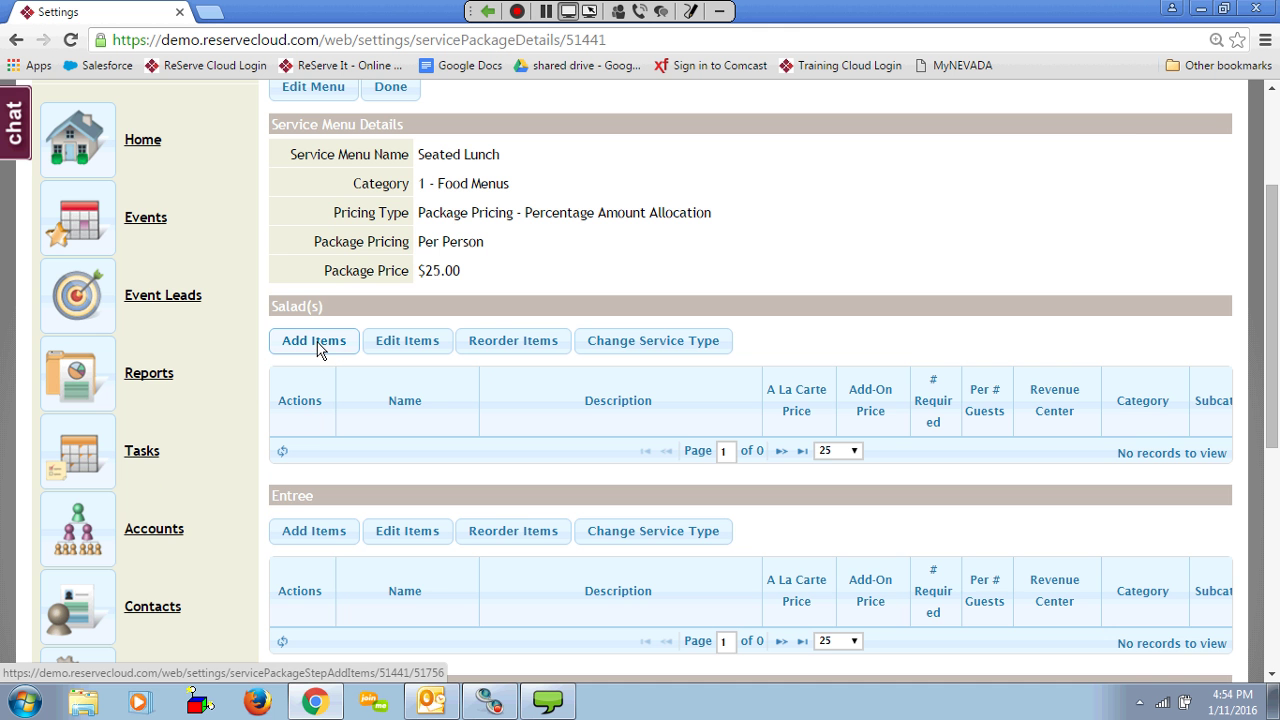
- Filter items to the Salad category and add all three salads to Salad(s)
left_click(318, 347)
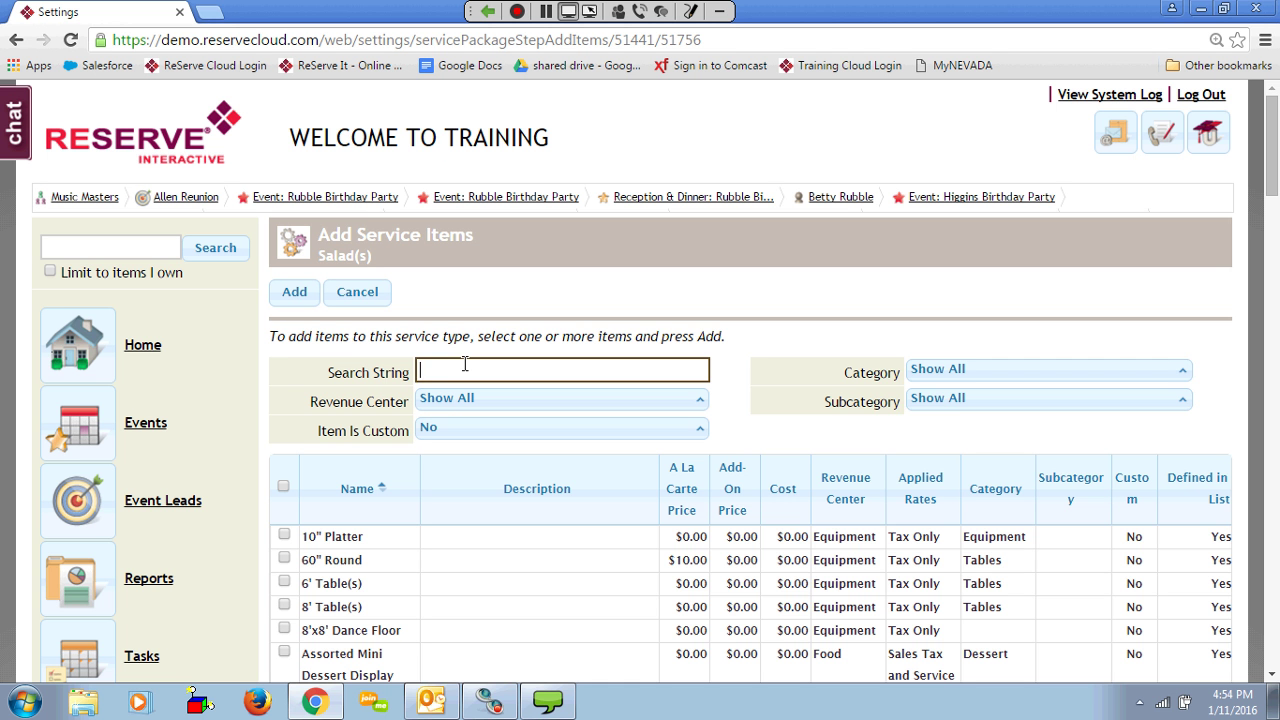
left_click(940, 370)
scroll(1046, 491, "down", 2)
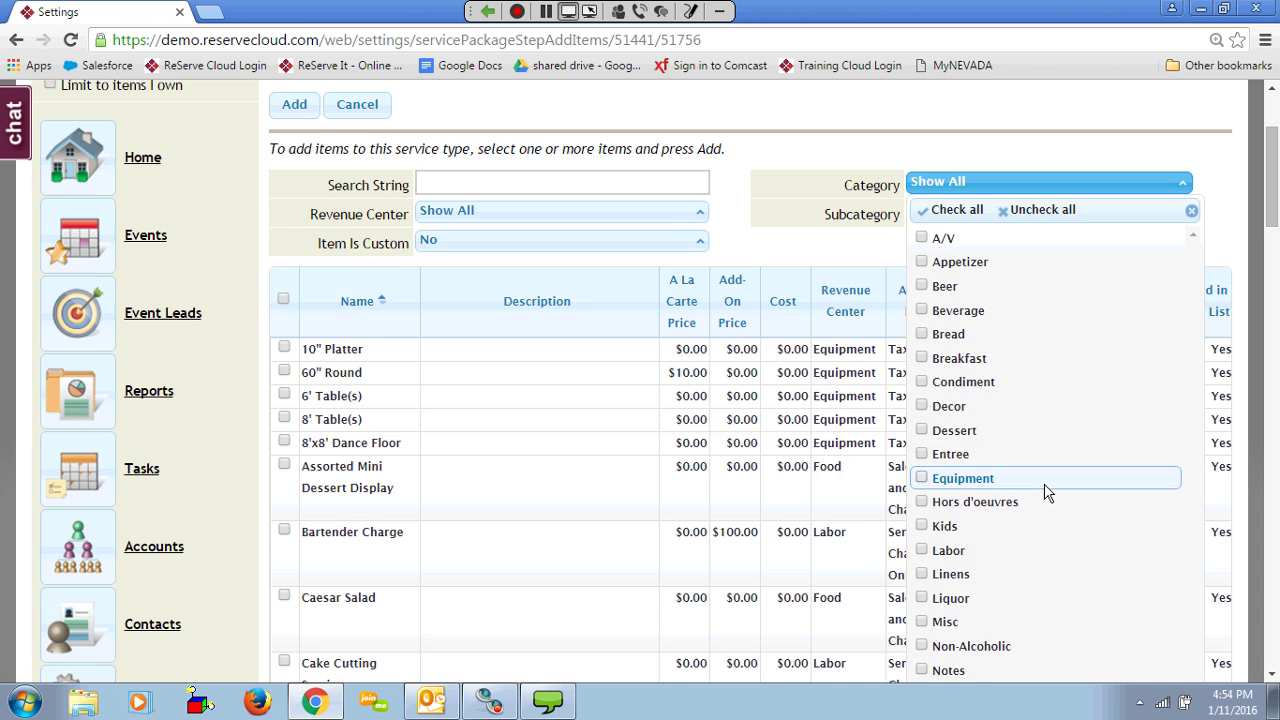
scroll(1050, 500, "down", 3)
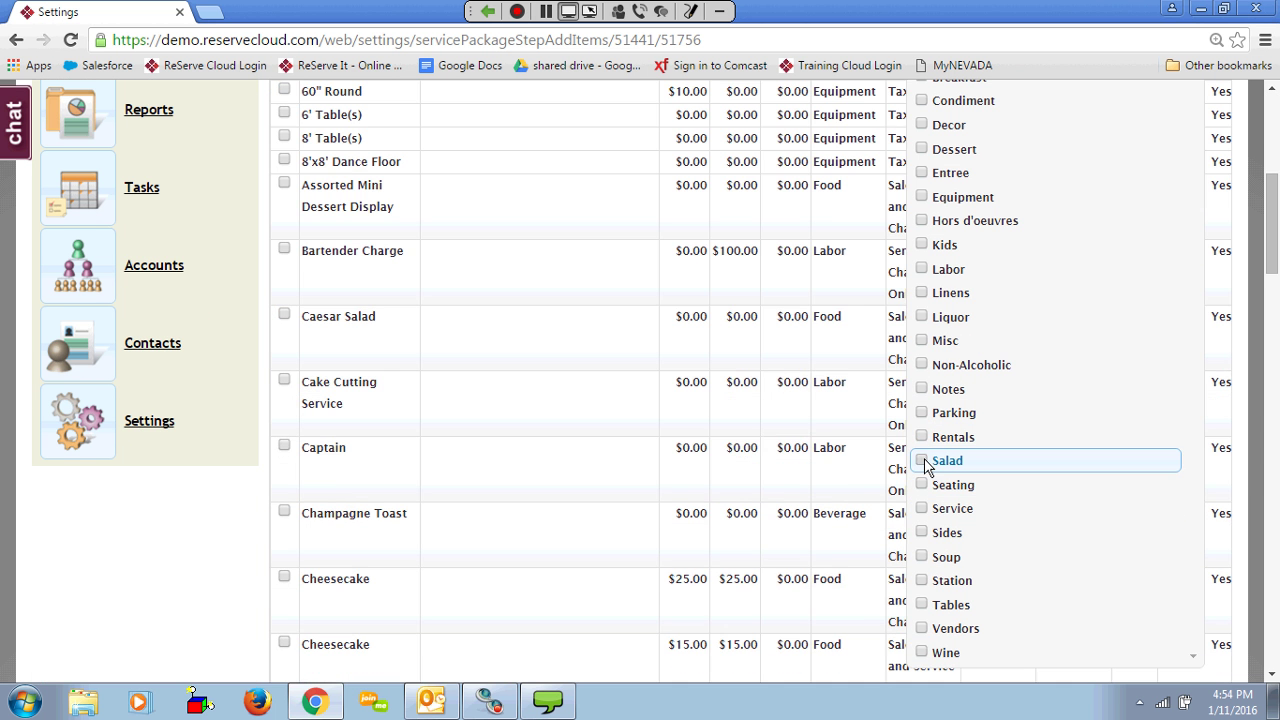
left_click(921, 461)
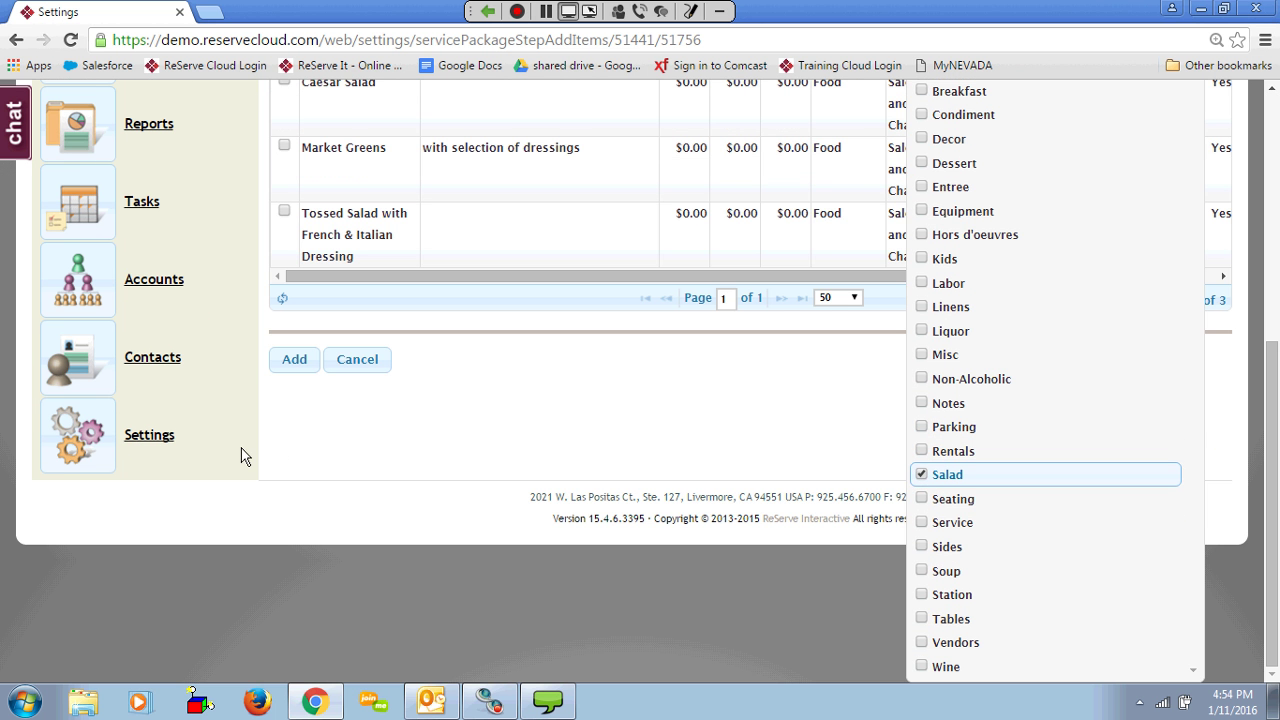
left_click(240, 456)
scroll(294, 430, "down", 2)
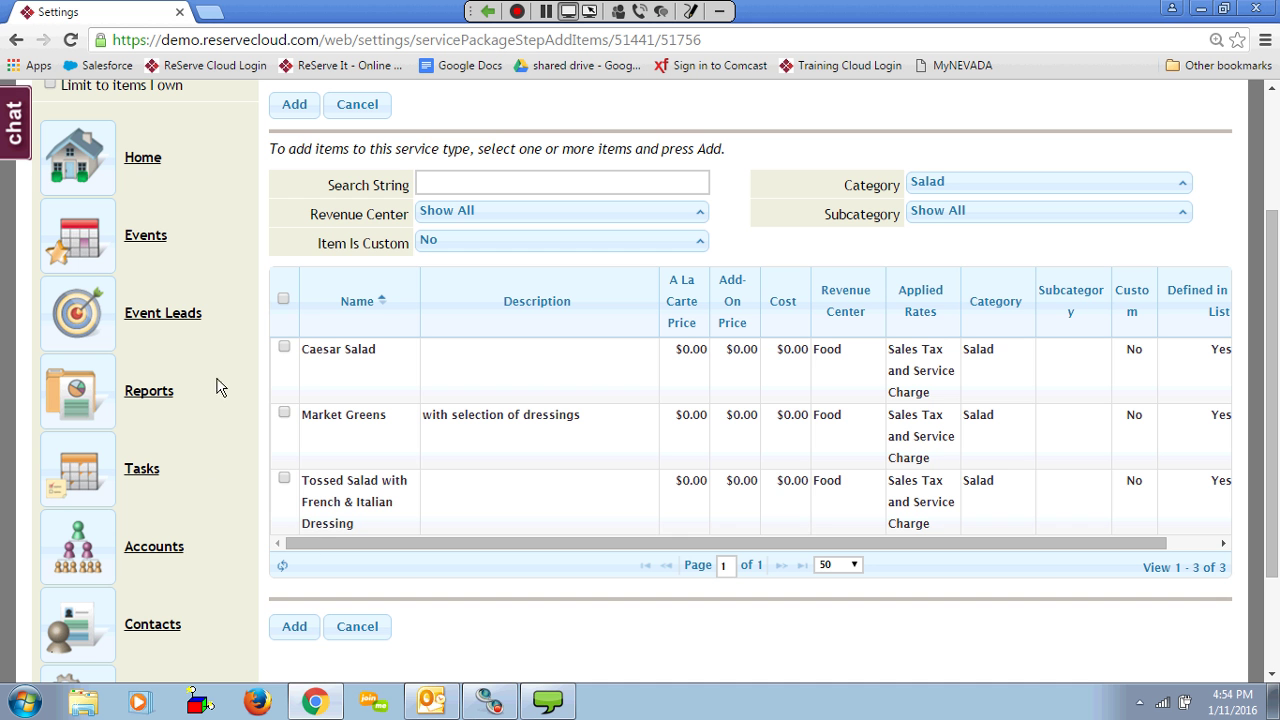
left_click(284, 300)
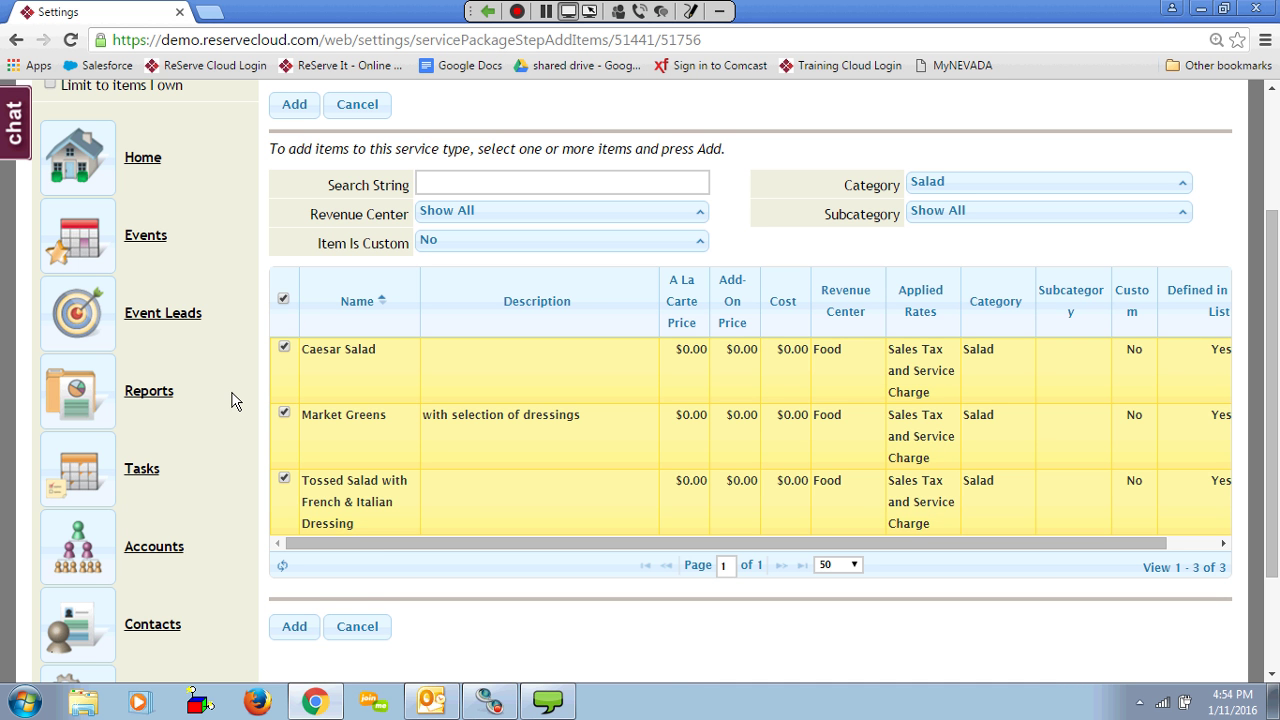
left_click(290, 108)
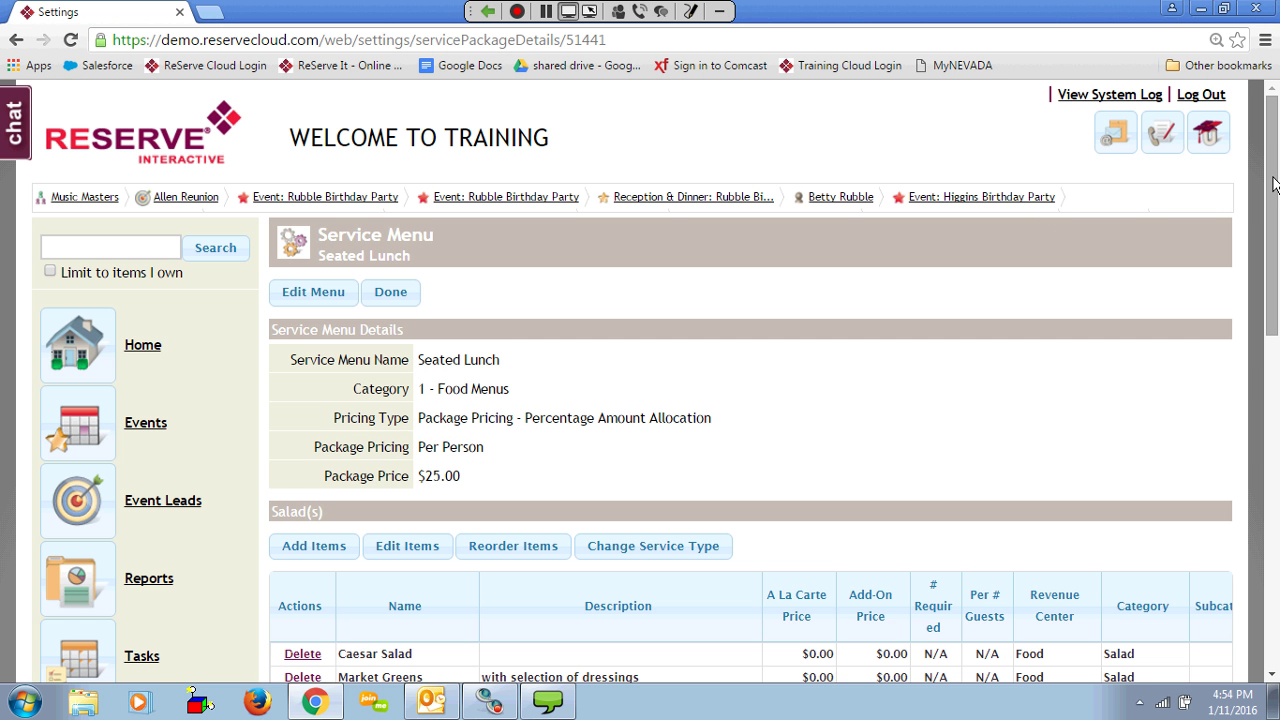
- Filter items to Entree and check Chicken Marsala, Filet Mignon, Lasagna and Pork Chop
left_click_drag(1273, 185, 1266, 388)
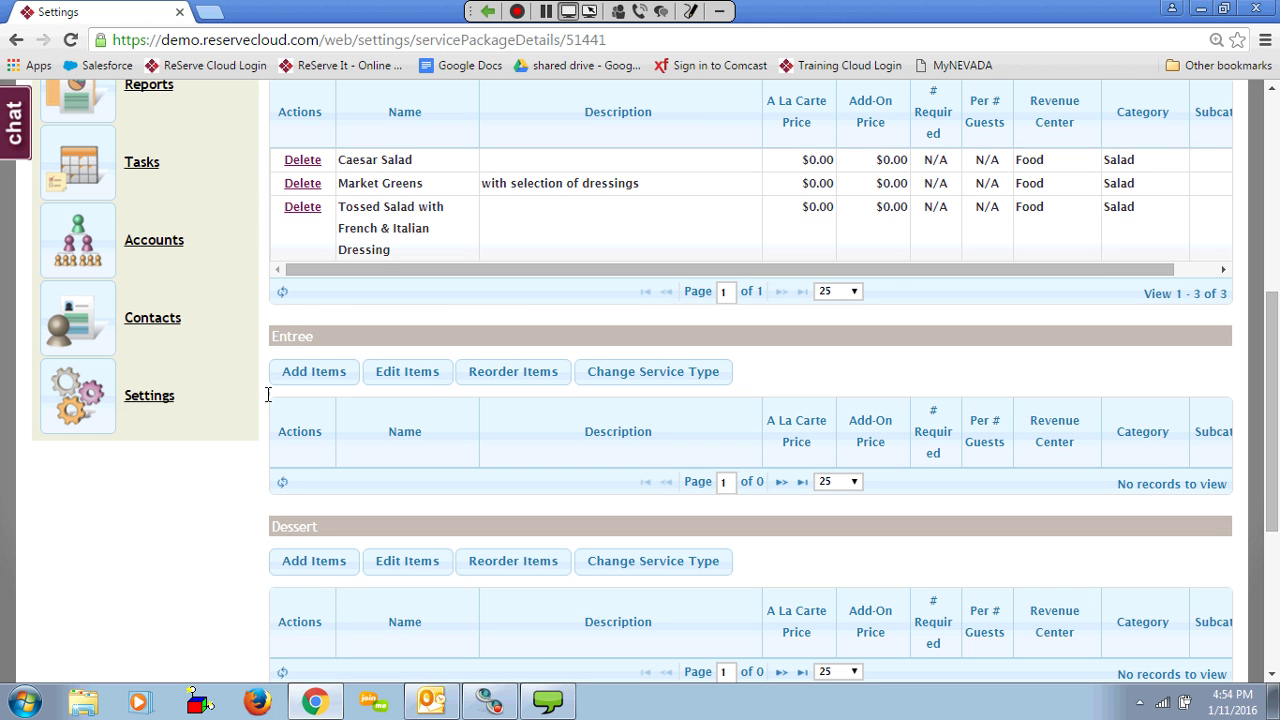
left_click(322, 373)
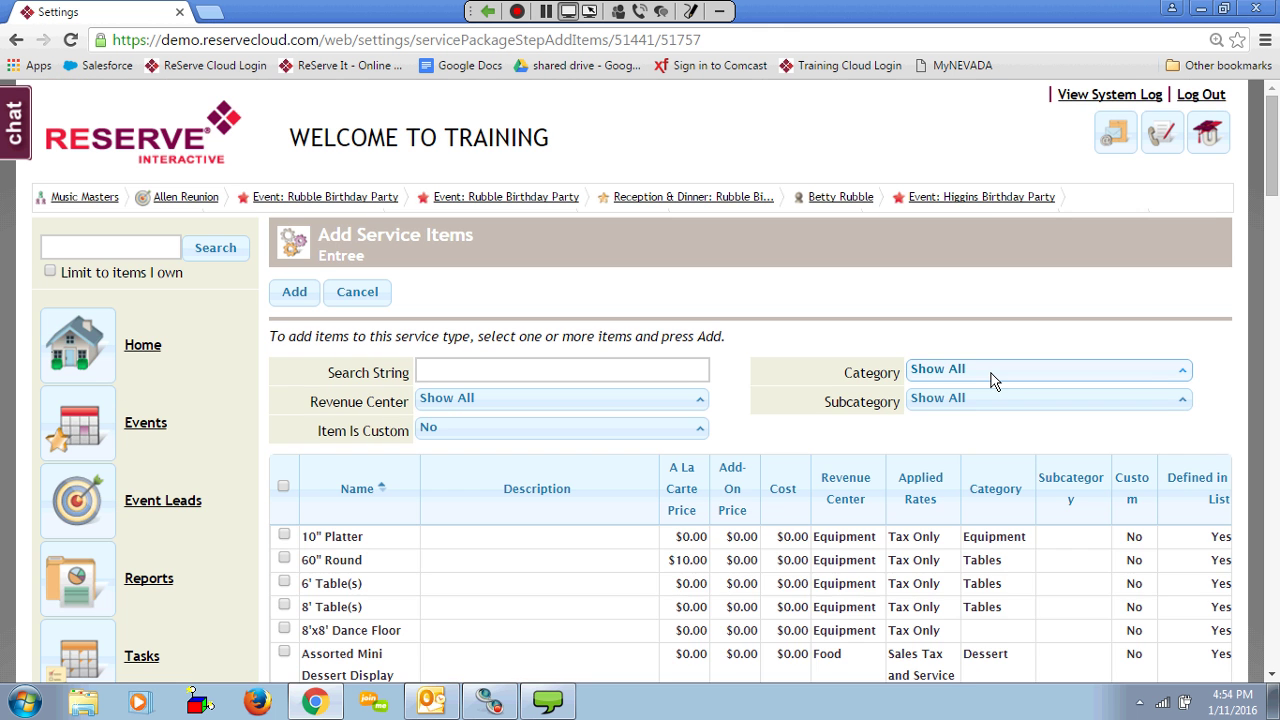
left_click(1000, 369)
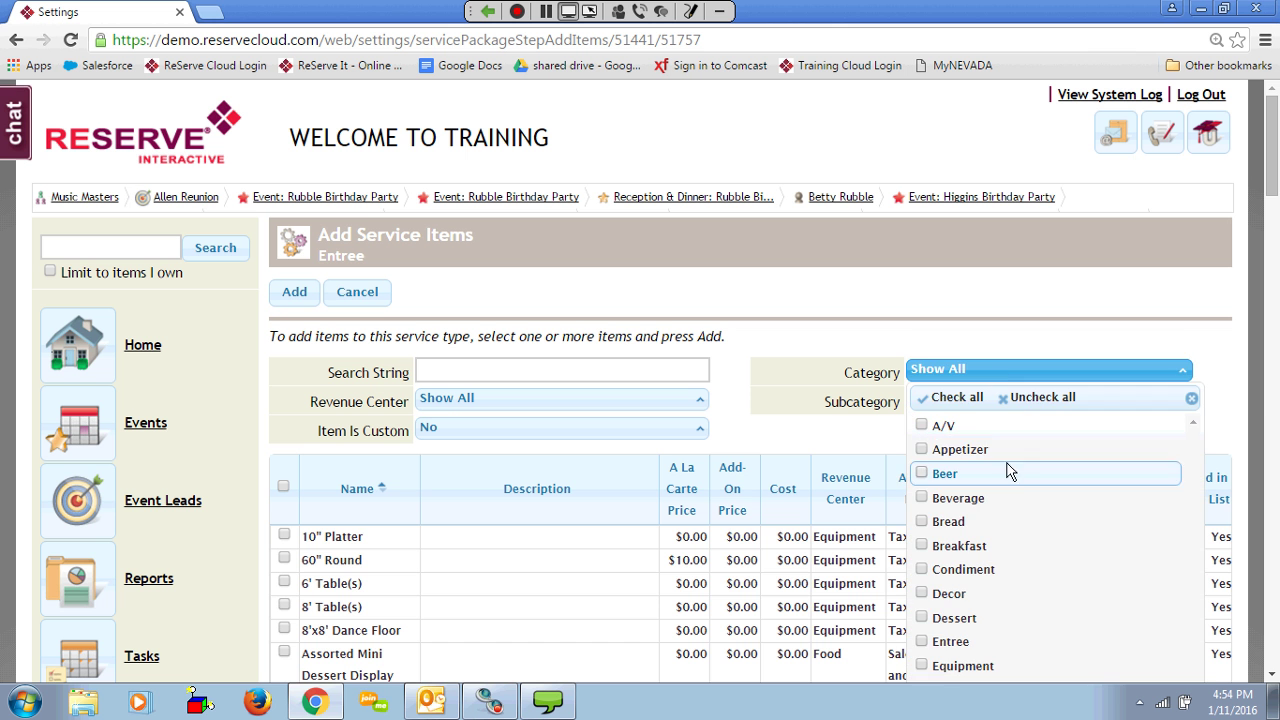
left_click(930, 642)
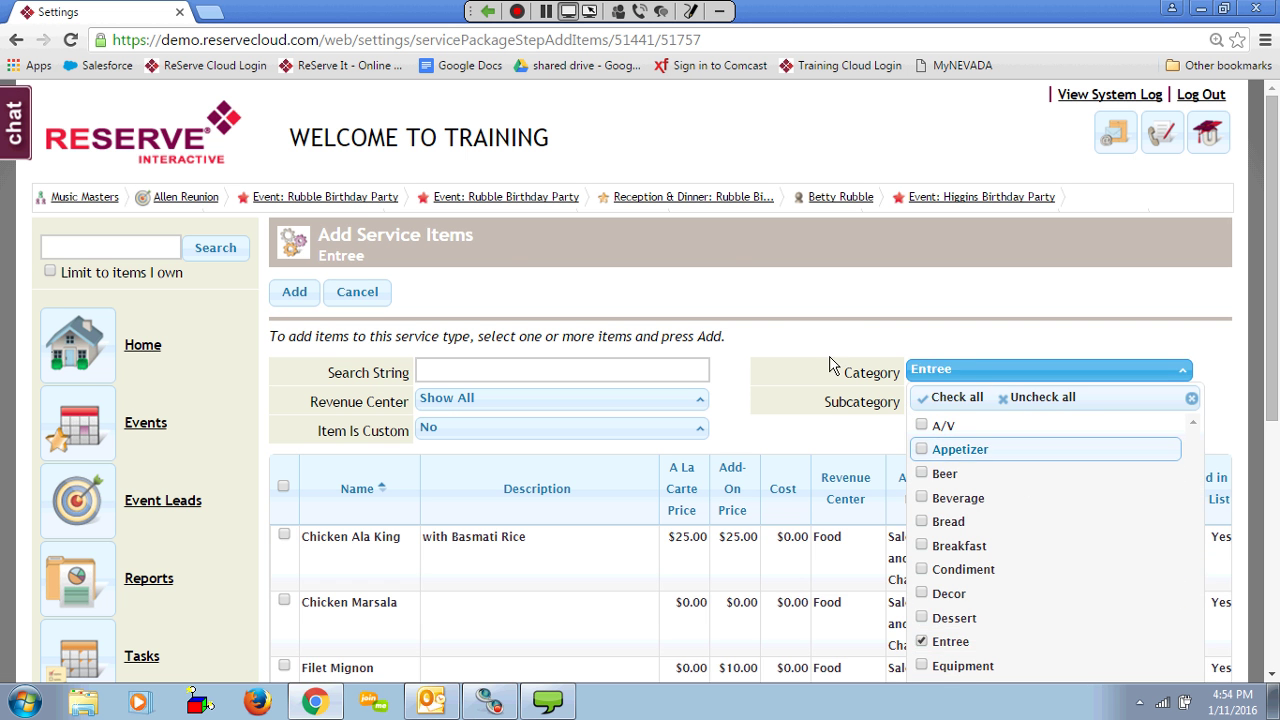
left_click_drag(1273, 212, 1275, 301)
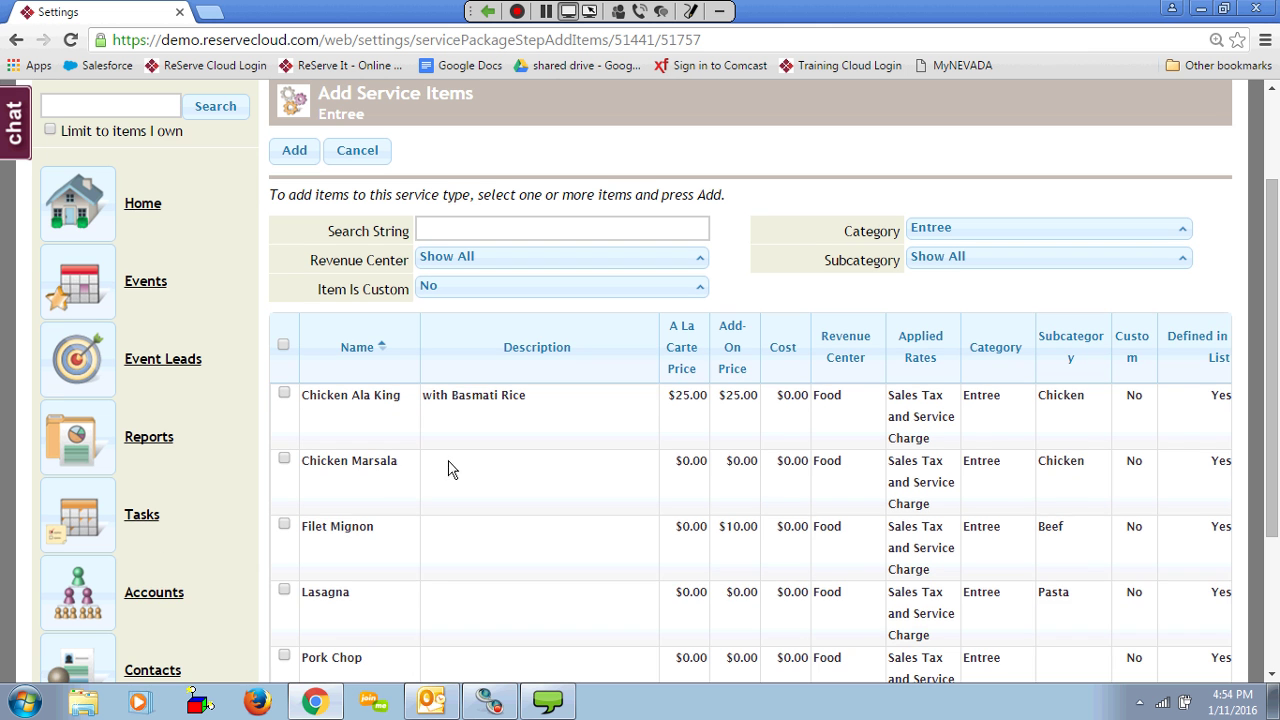
left_click(284, 458)
left_click(284, 524)
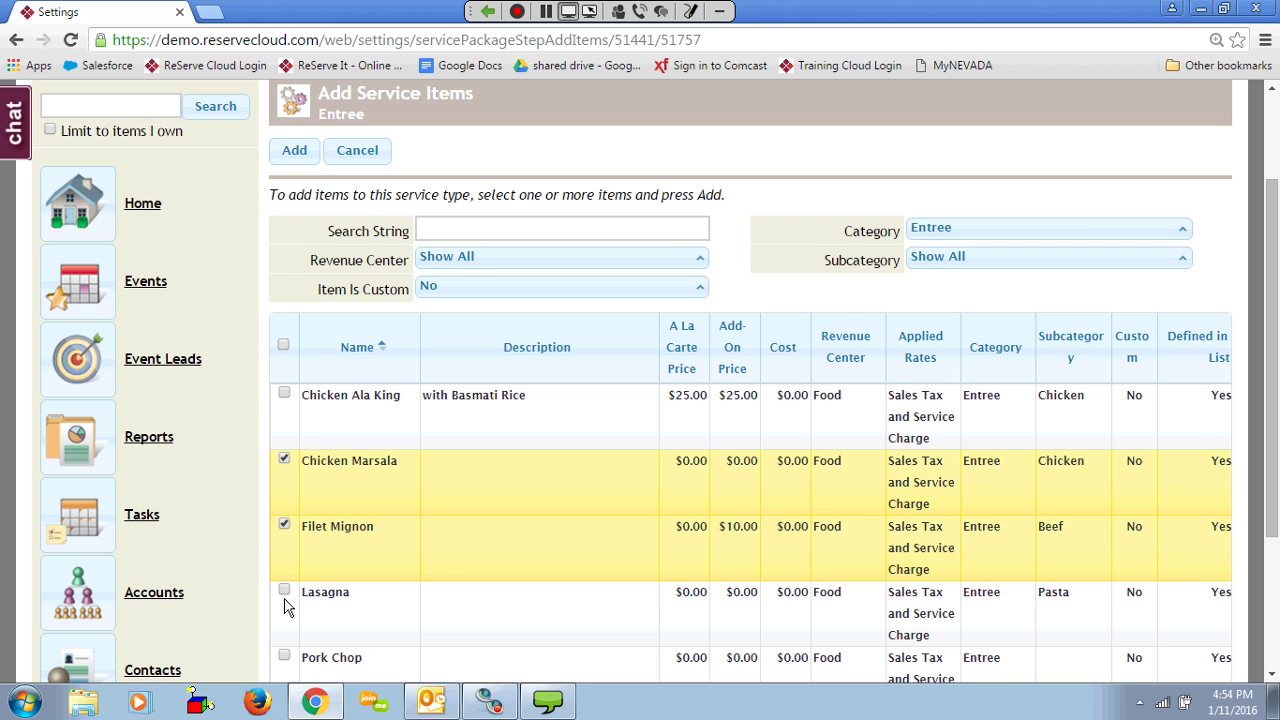
left_click(284, 591)
left_click(284, 658)
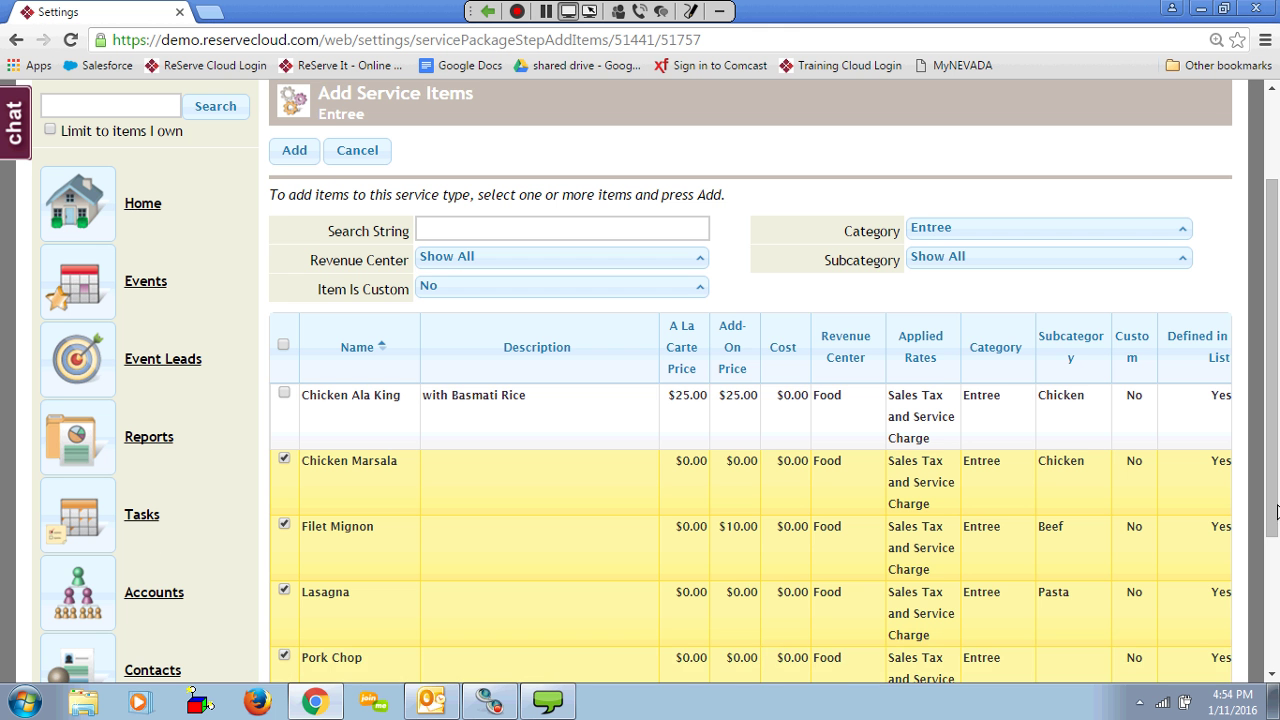
left_click_drag(1275, 519, 1275, 541)
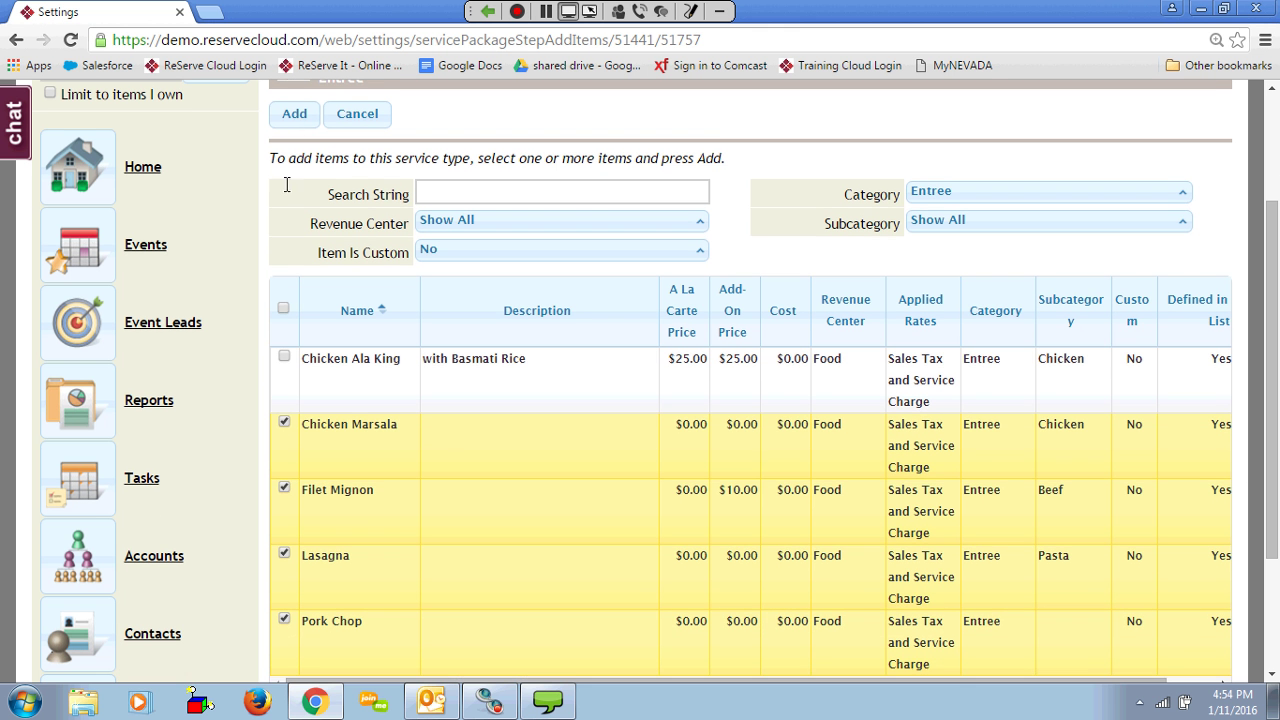
- Add the four checked entrees to the Entree section
left_click(297, 115)
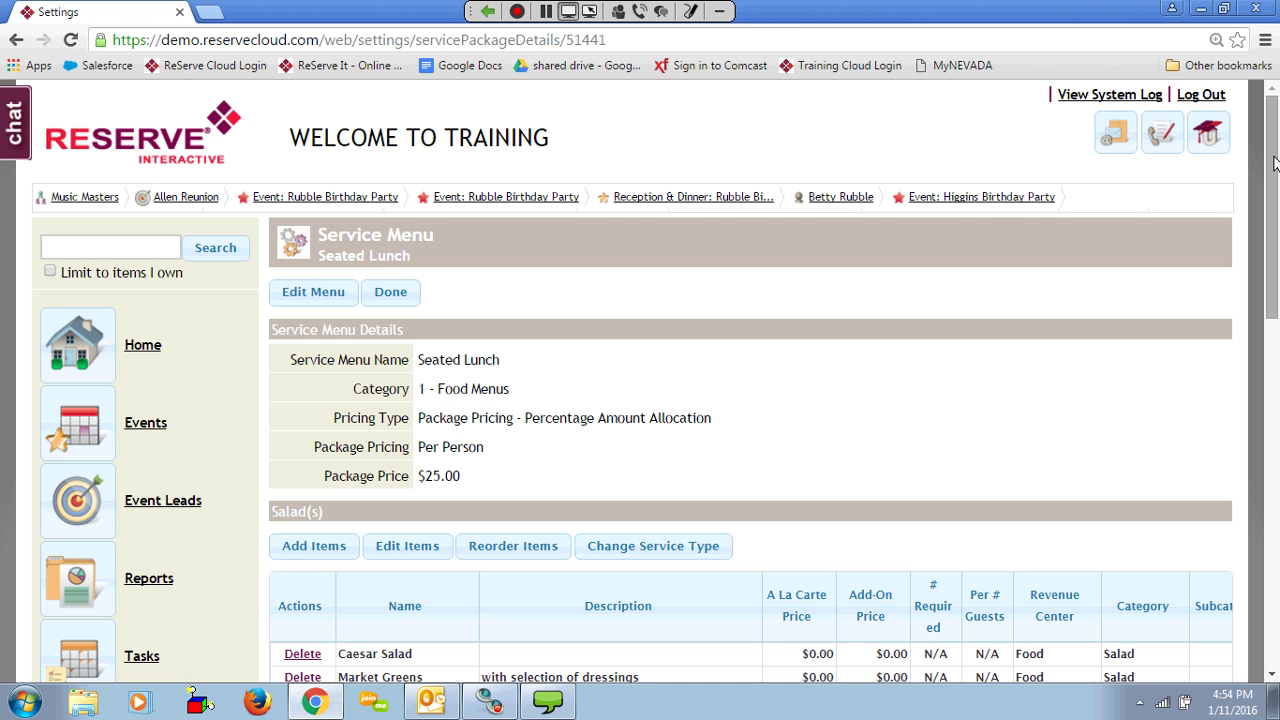
left_click_drag(1273, 163, 1270, 313)
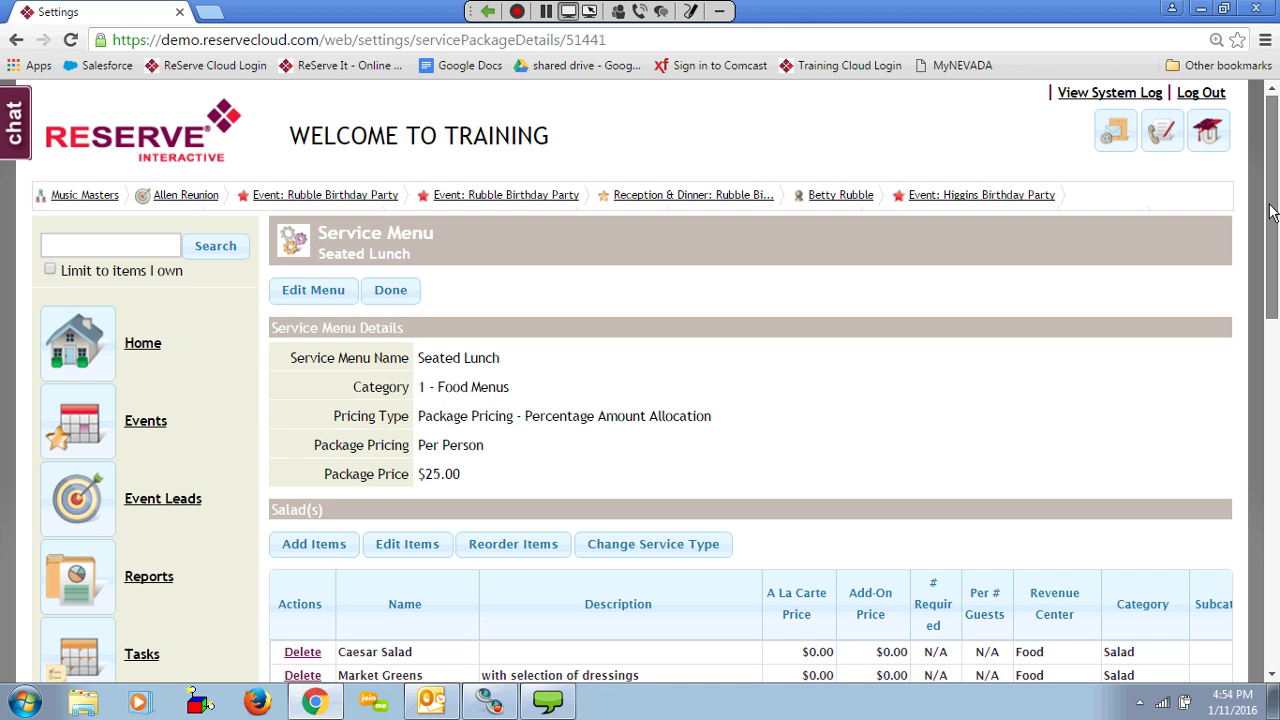
scroll(197, 591, "down", 1)
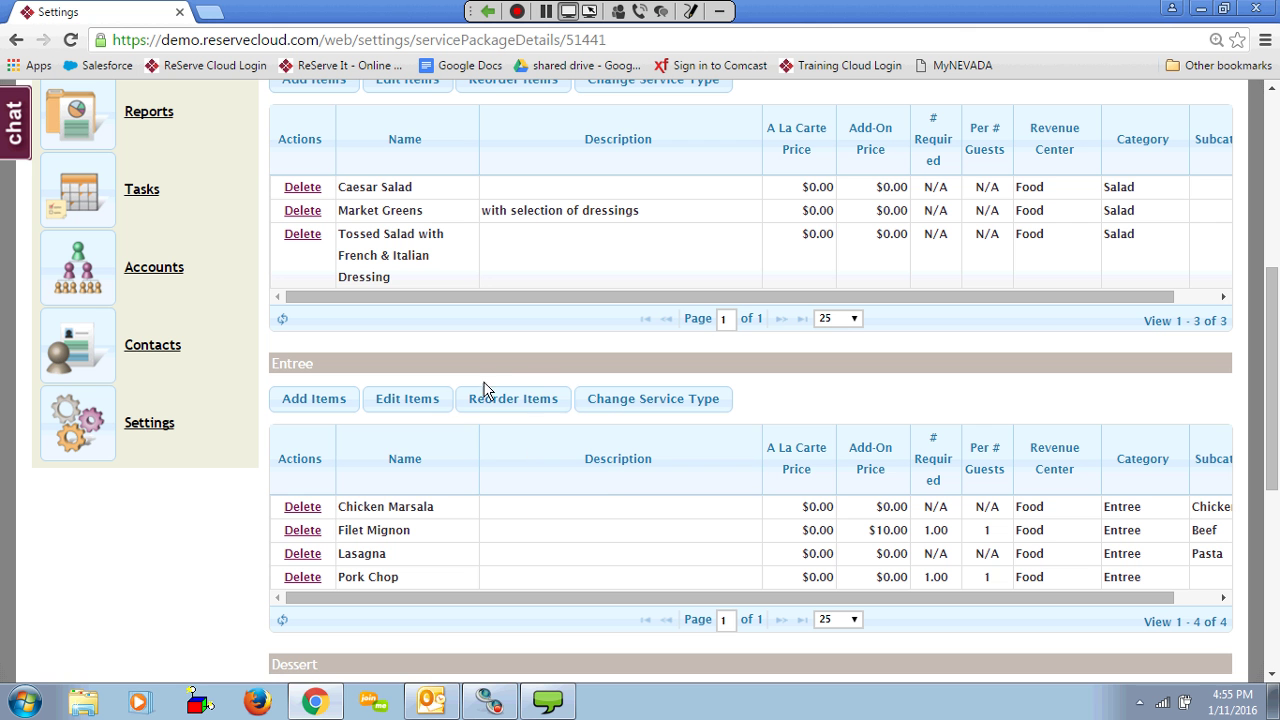
- Reorder the entrees so Pork Chop comes first, and save the new order
left_click(530, 399)
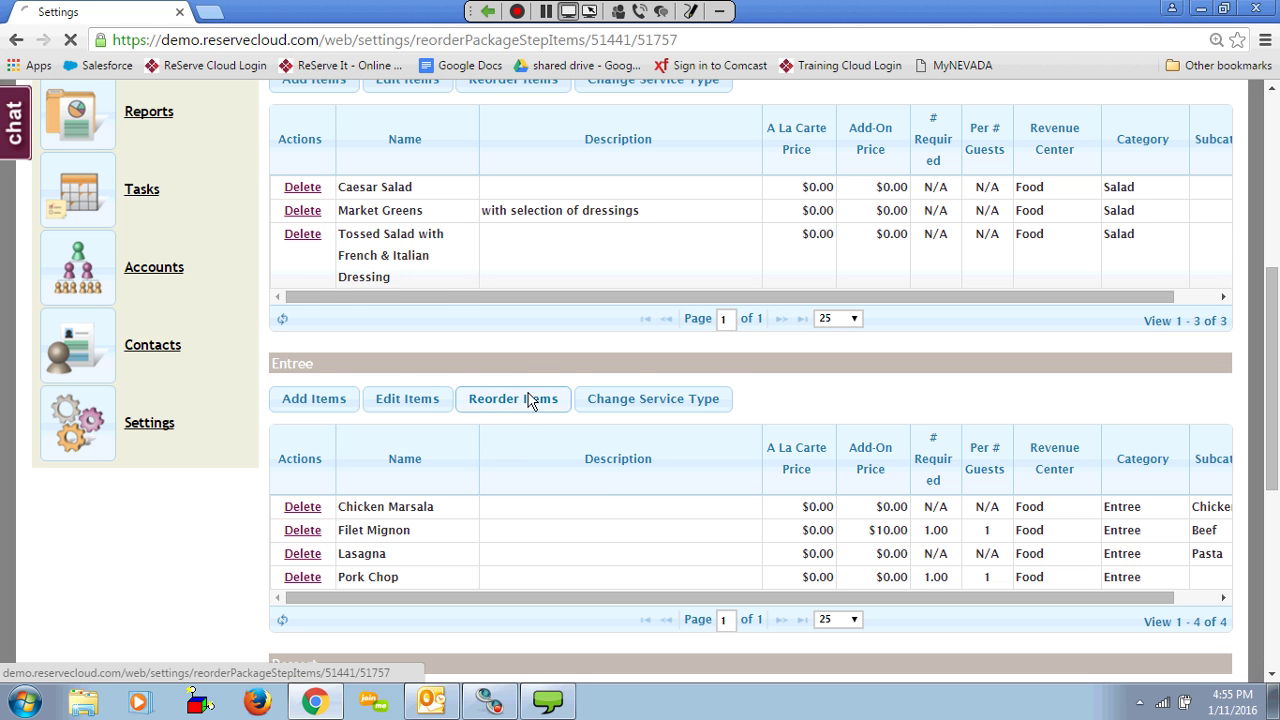
left_click_drag(365, 473, 356, 400)
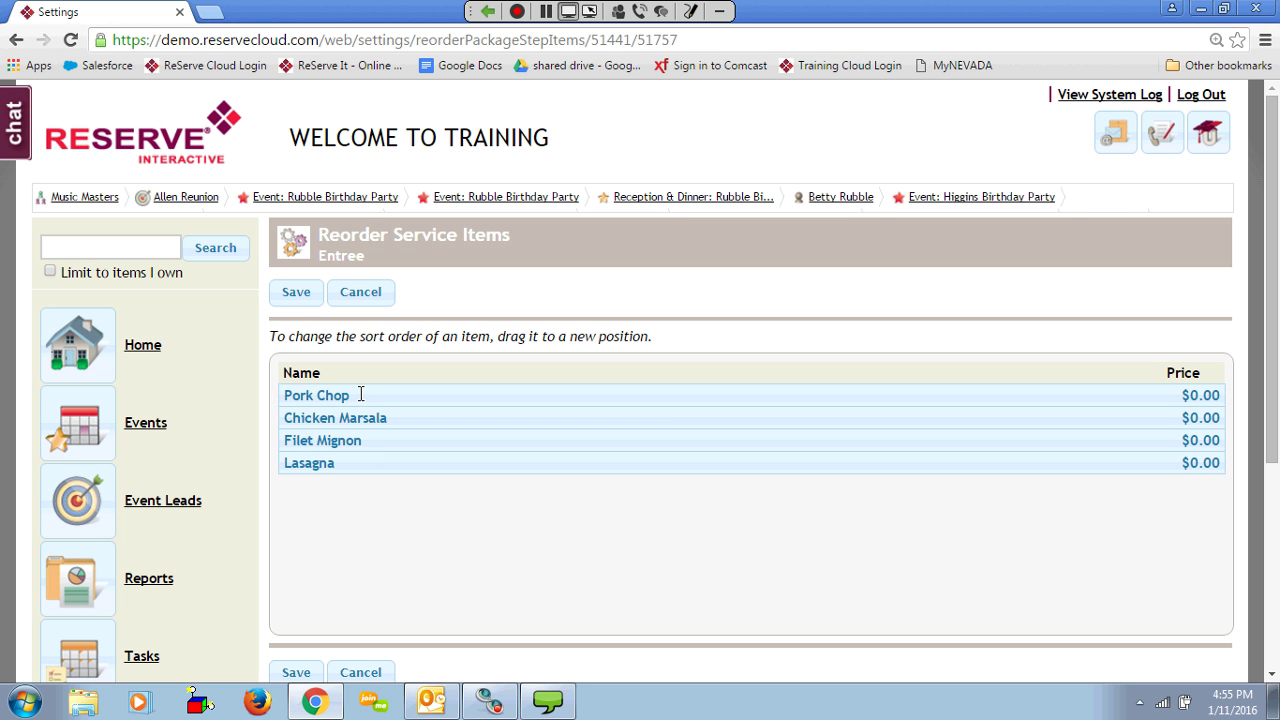
left_click(295, 292)
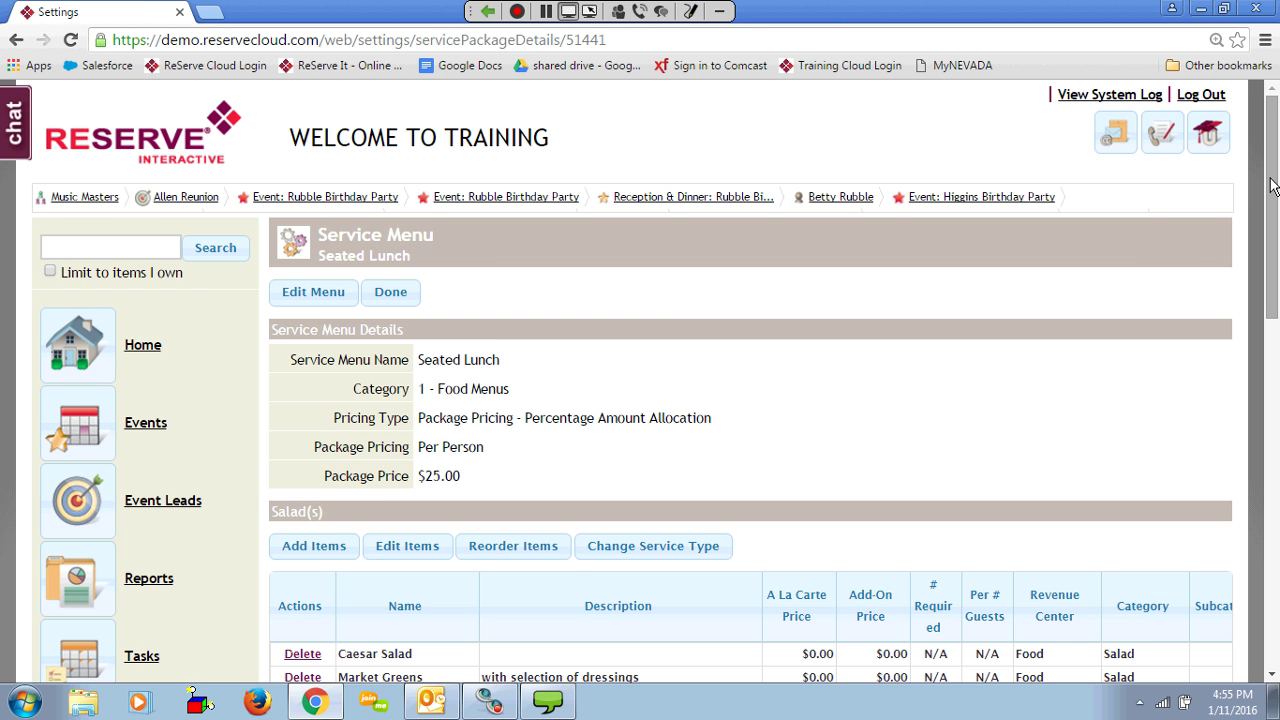
- Search items for 'cheese' and add the $15.00 Cheesecake to the Dessert section
left_click_drag(1272, 185, 1276, 357)
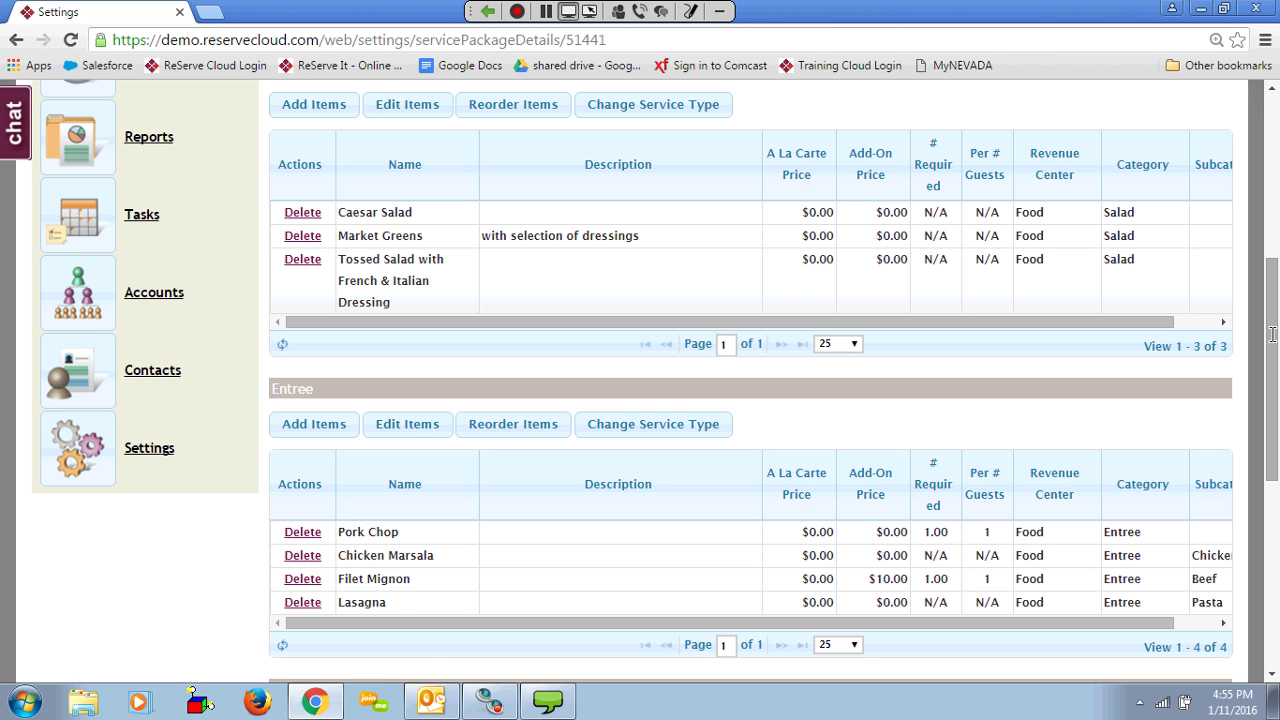
left_click_drag(1272, 334, 1274, 520)
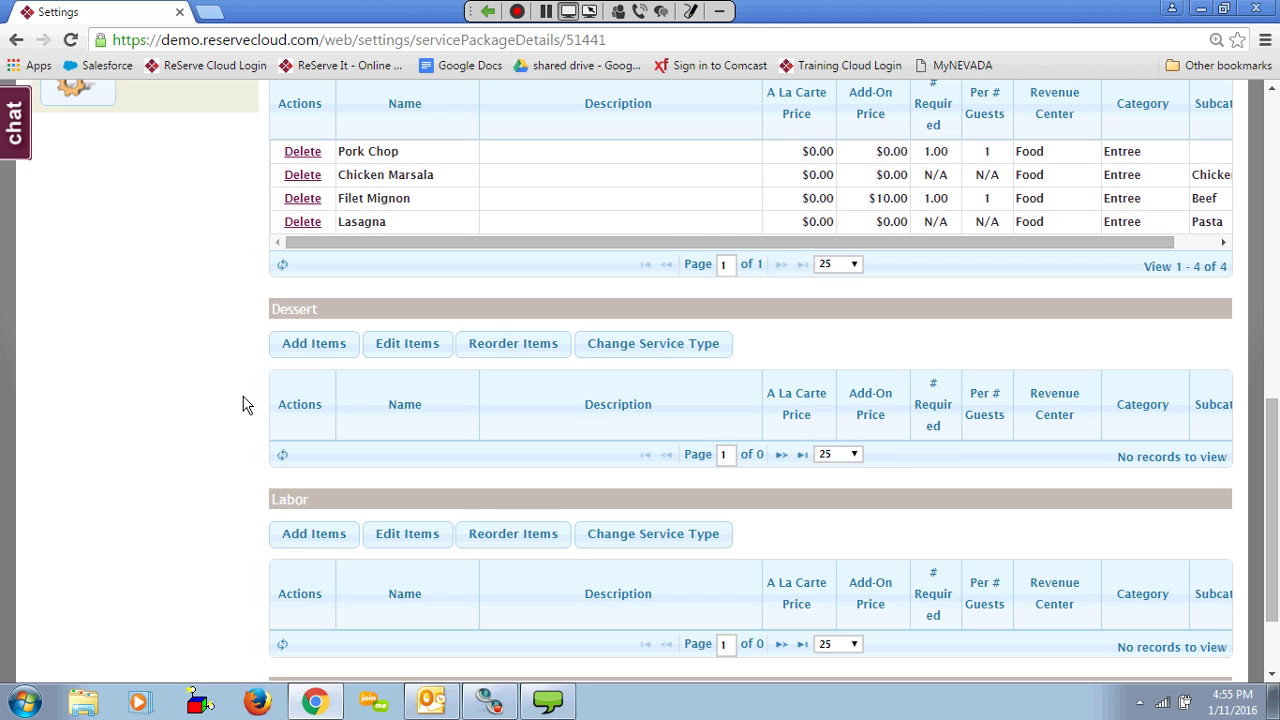
left_click(313, 349)
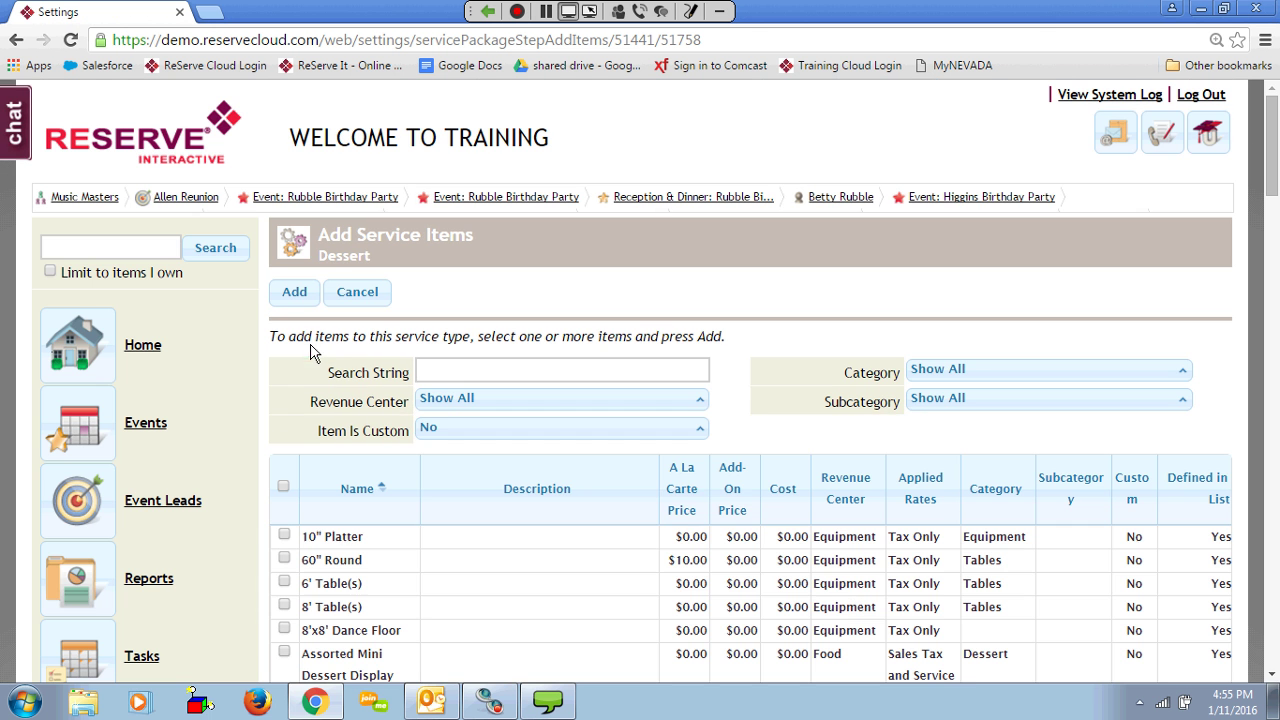
left_click(463, 370)
type("che")
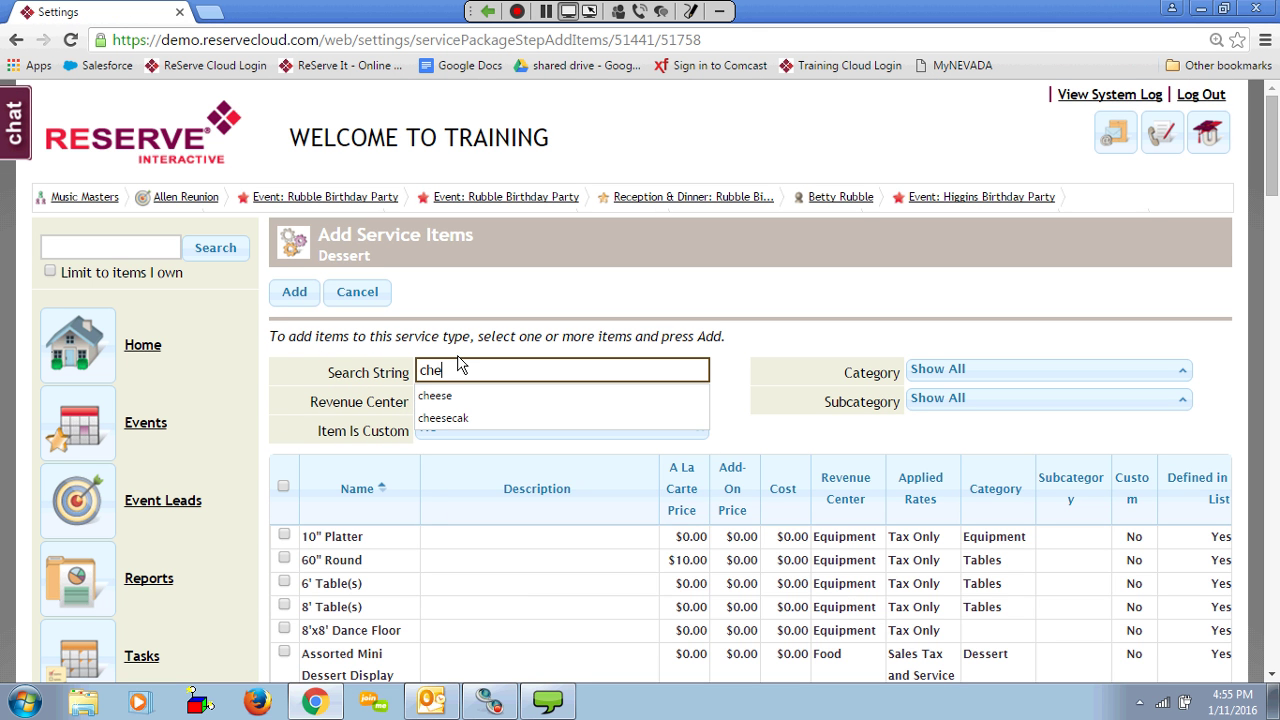
type("ese")
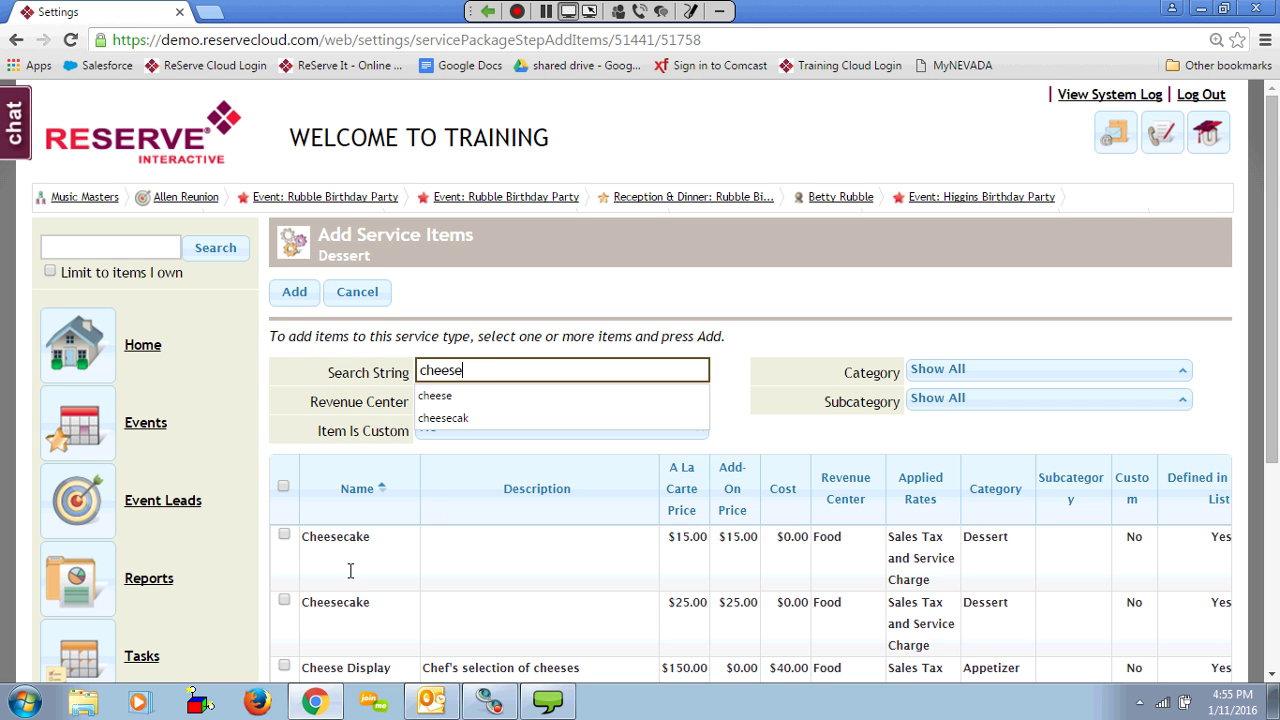
left_click(346, 566)
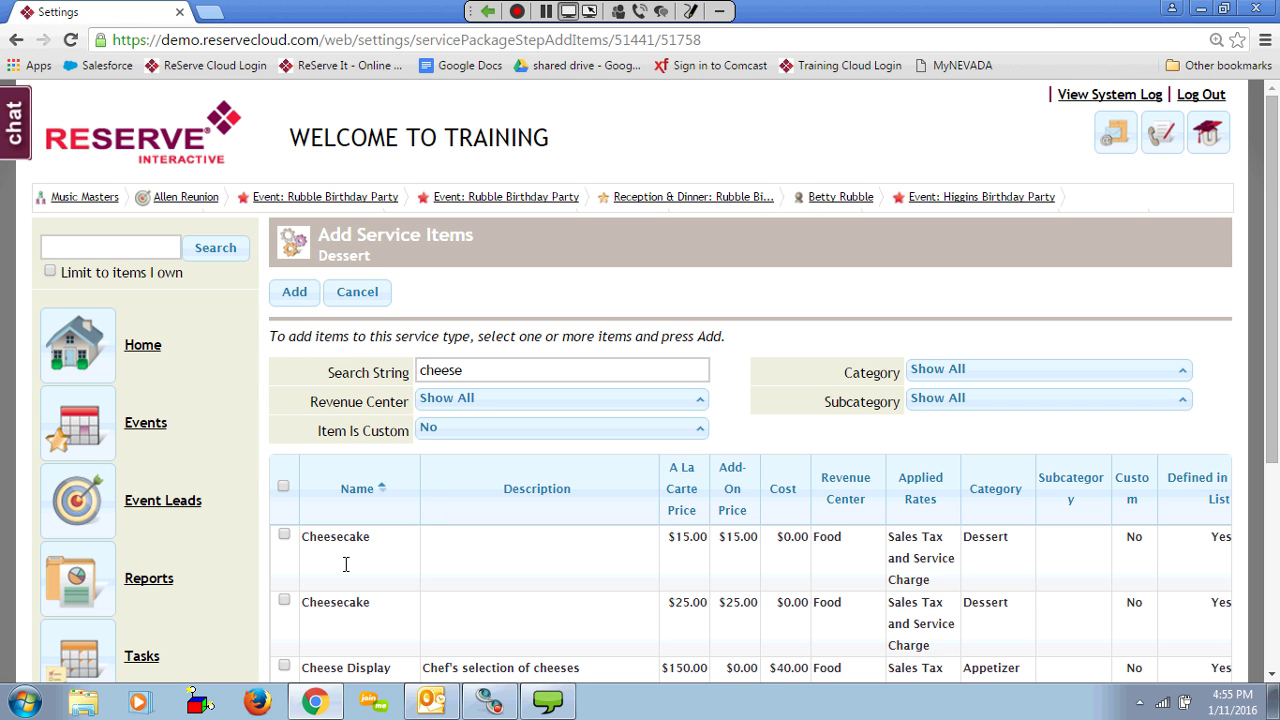
left_click(283, 292)
left_click_drag(1277, 262, 1277, 620)
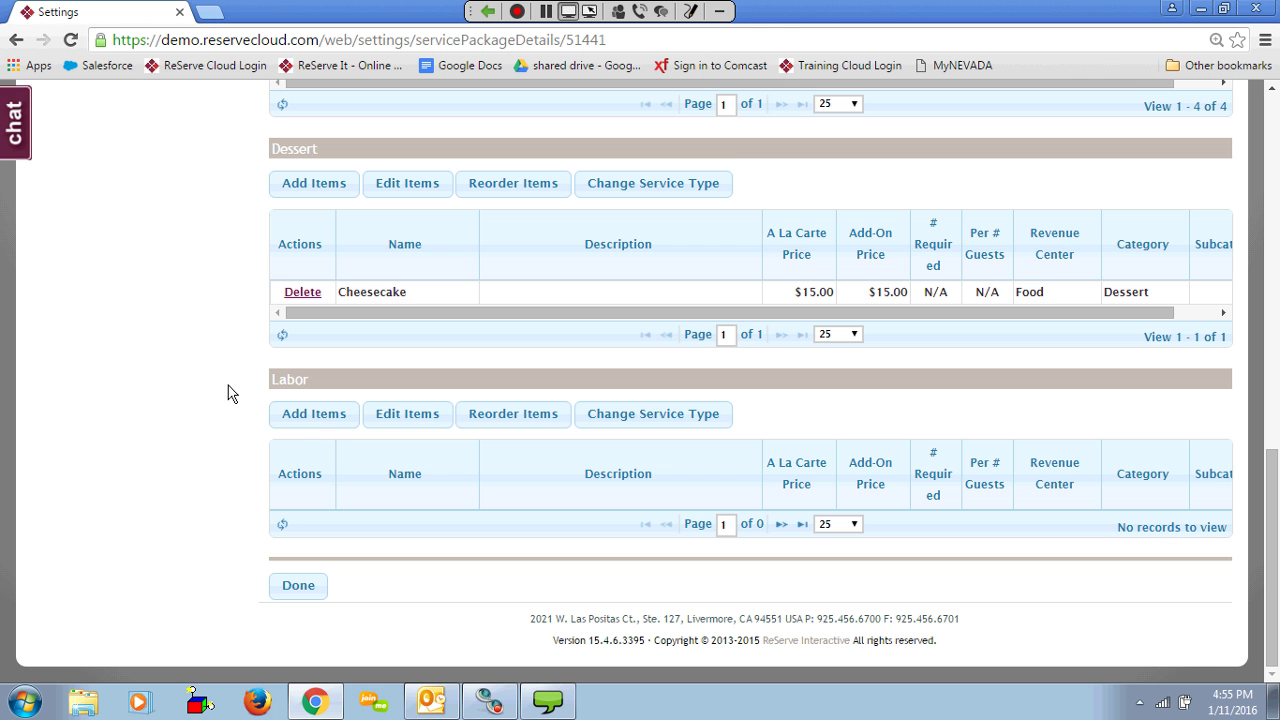
- Filter items to the Labor category and add Server to the Labor section
left_click(305, 415)
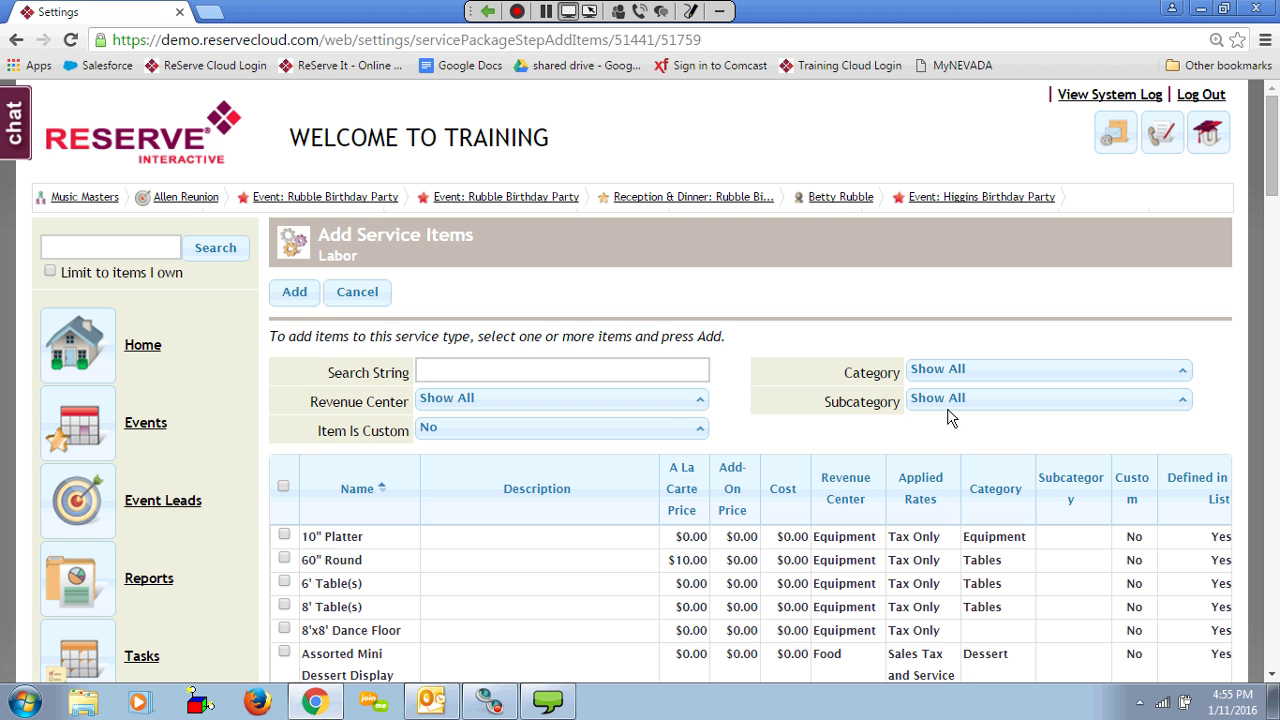
left_click(1024, 372)
scroll(1040, 501, "down", 1)
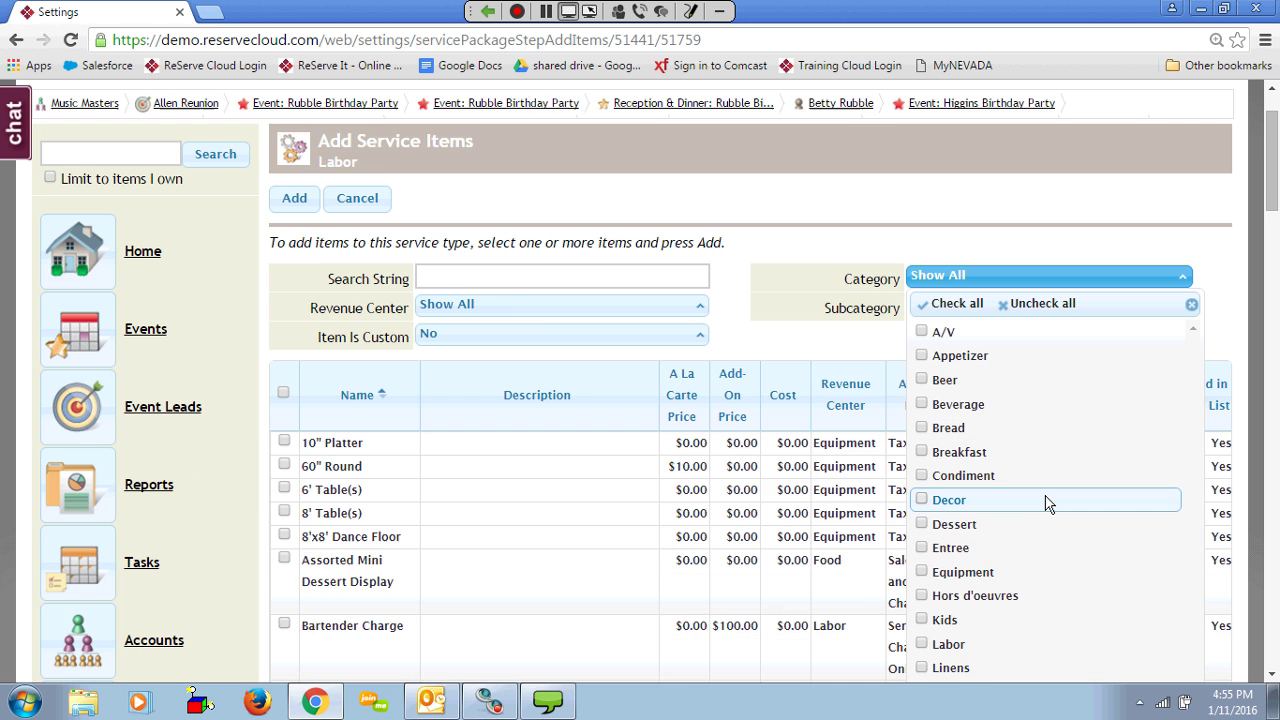
scroll(1046, 503, "down", 1)
left_click(1070, 550)
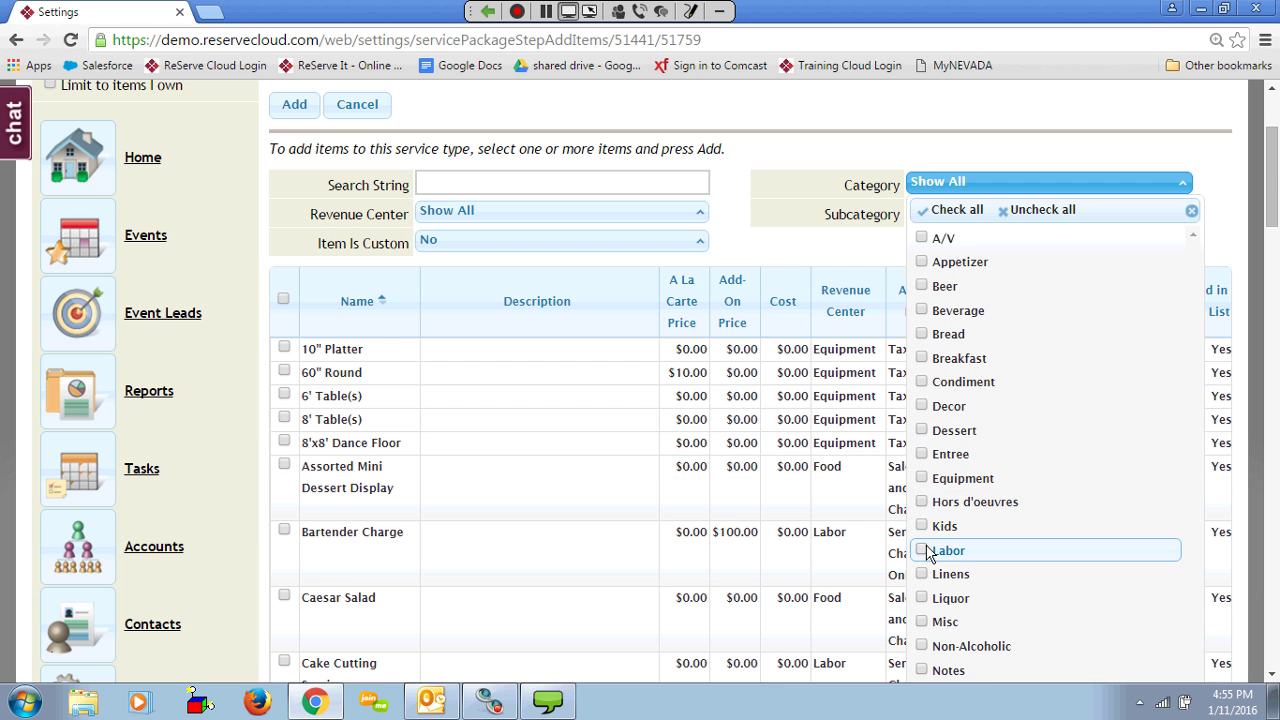
left_click(746, 244)
left_click(284, 479)
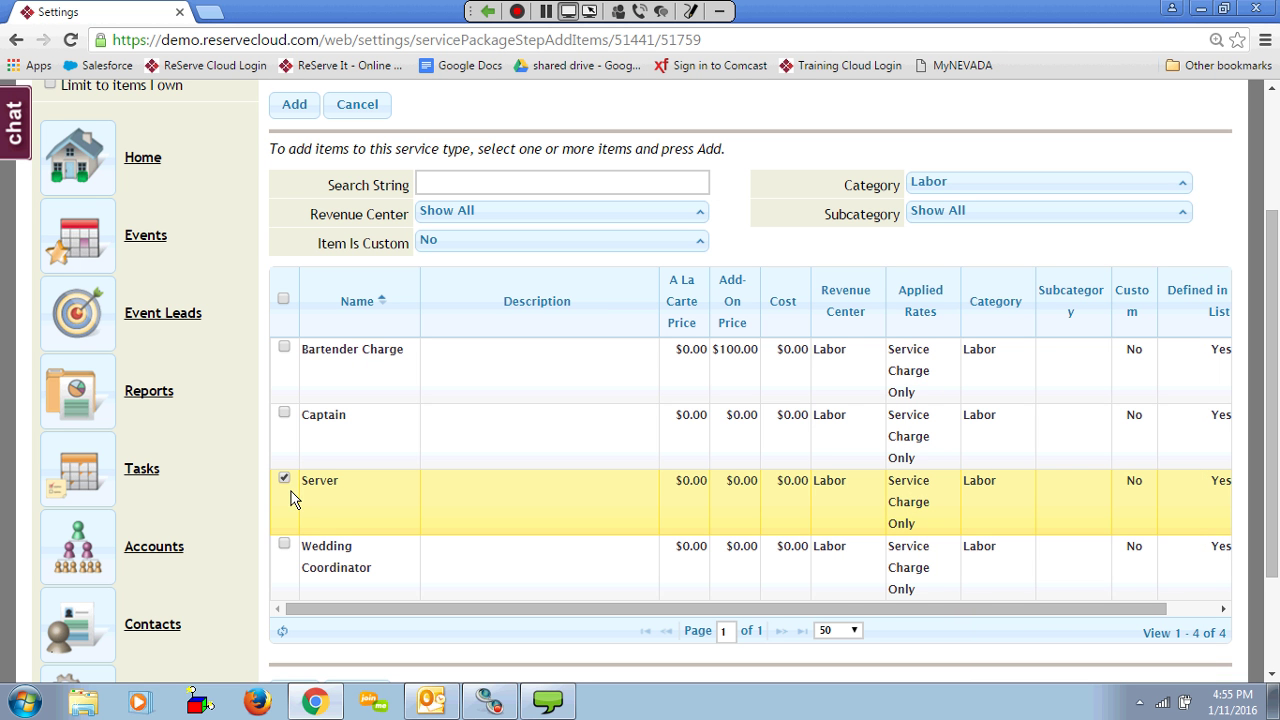
left_click(294, 108)
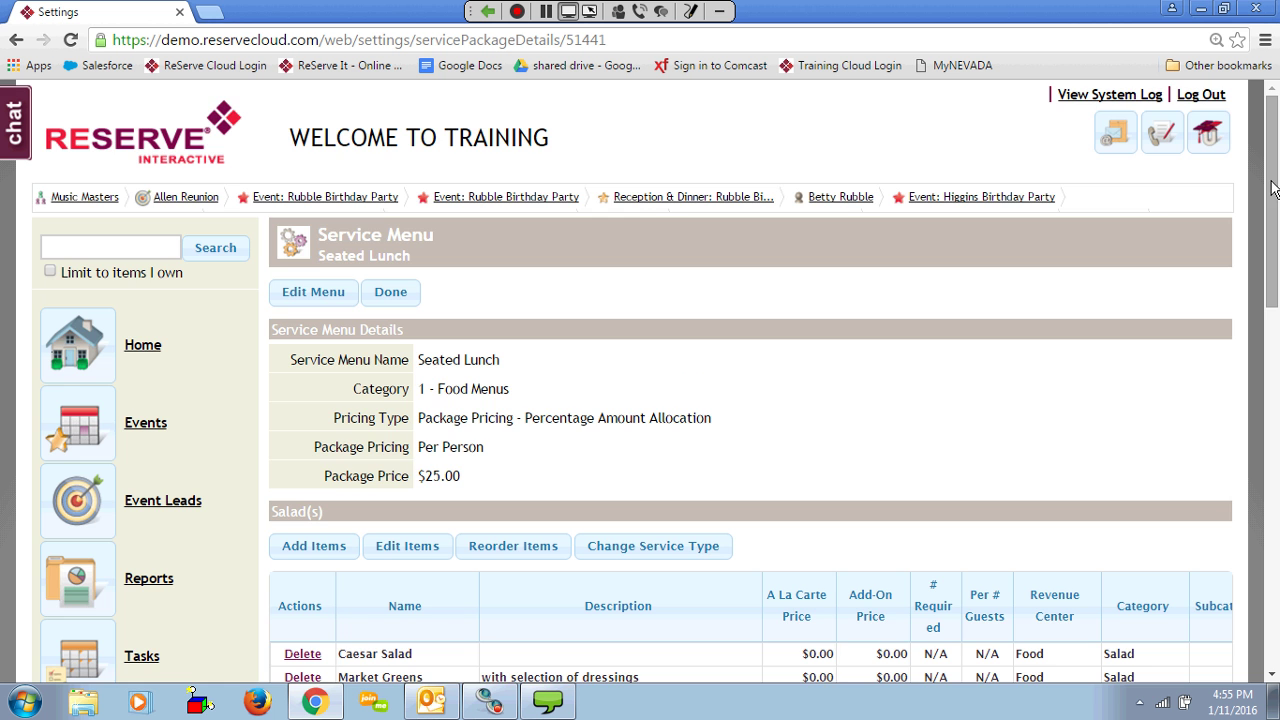
- Set the Server to Charge Hourly with Auto Quantity and Per # Guests 25
scroll(1262, 368, "down", 4)
scroll(1262, 368, "down", 4)
scroll(1262, 368, "down", 3)
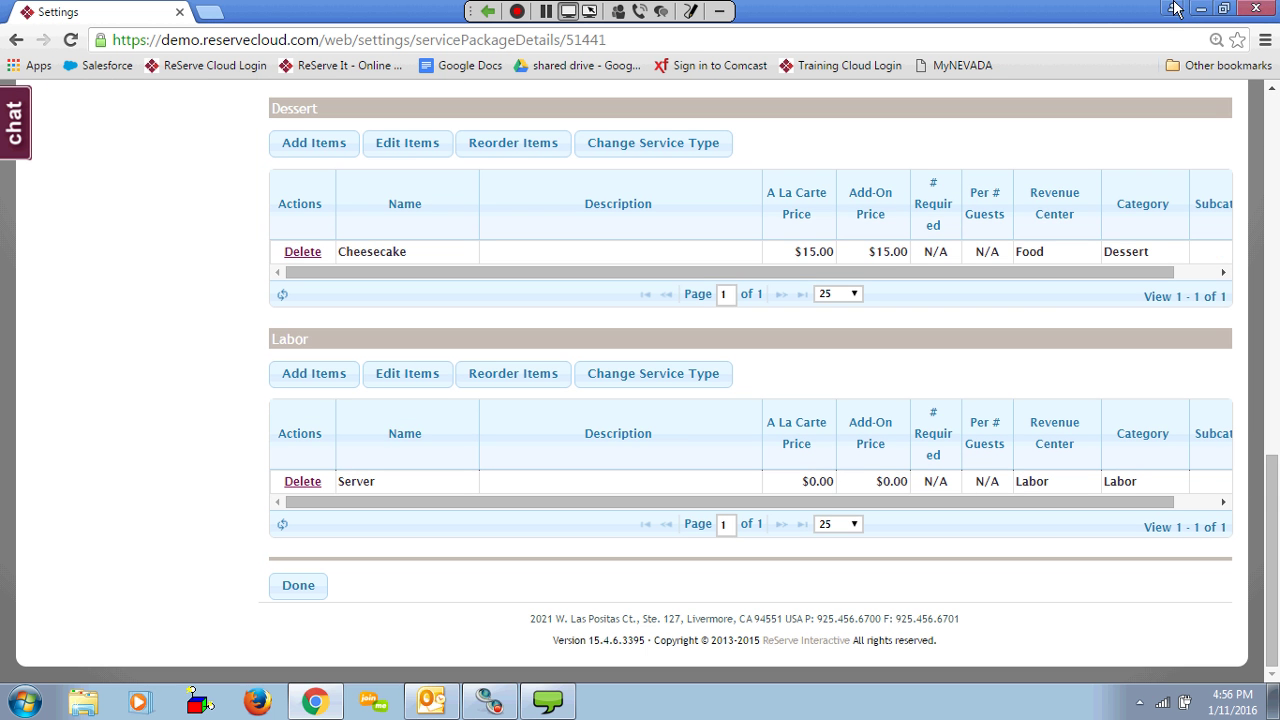
left_click(397, 376)
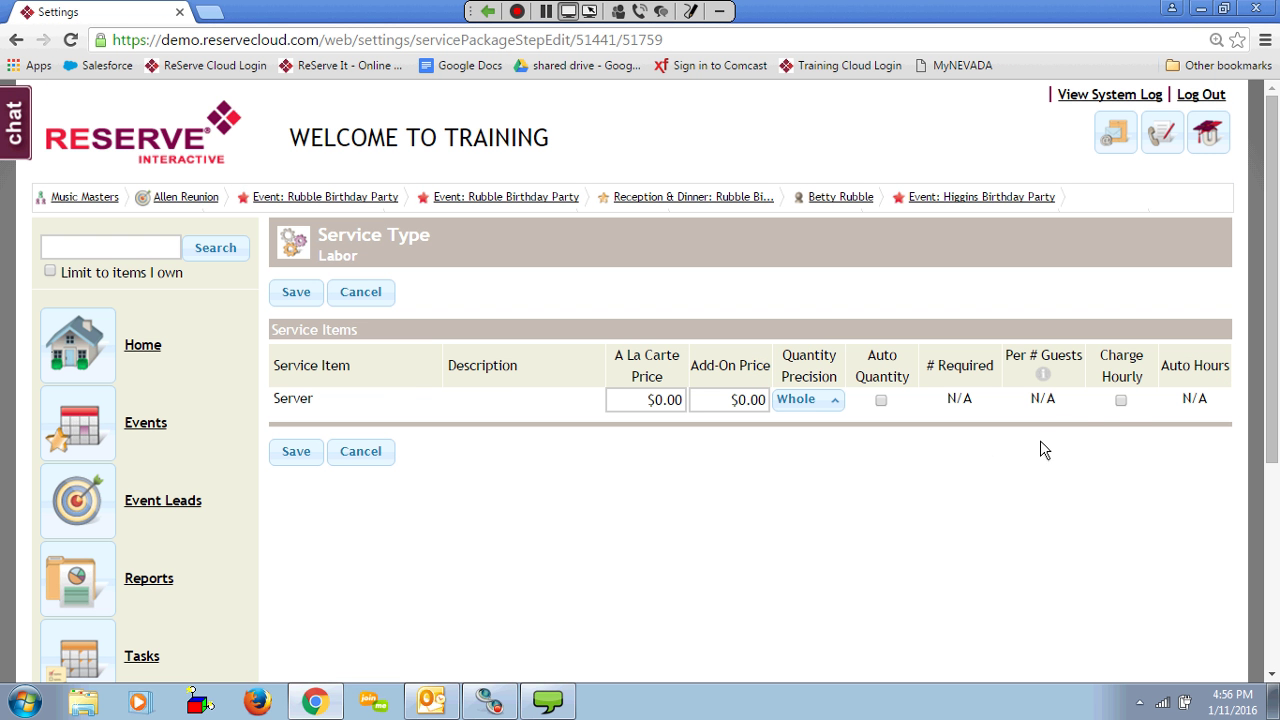
left_click(1121, 401)
left_click(881, 401)
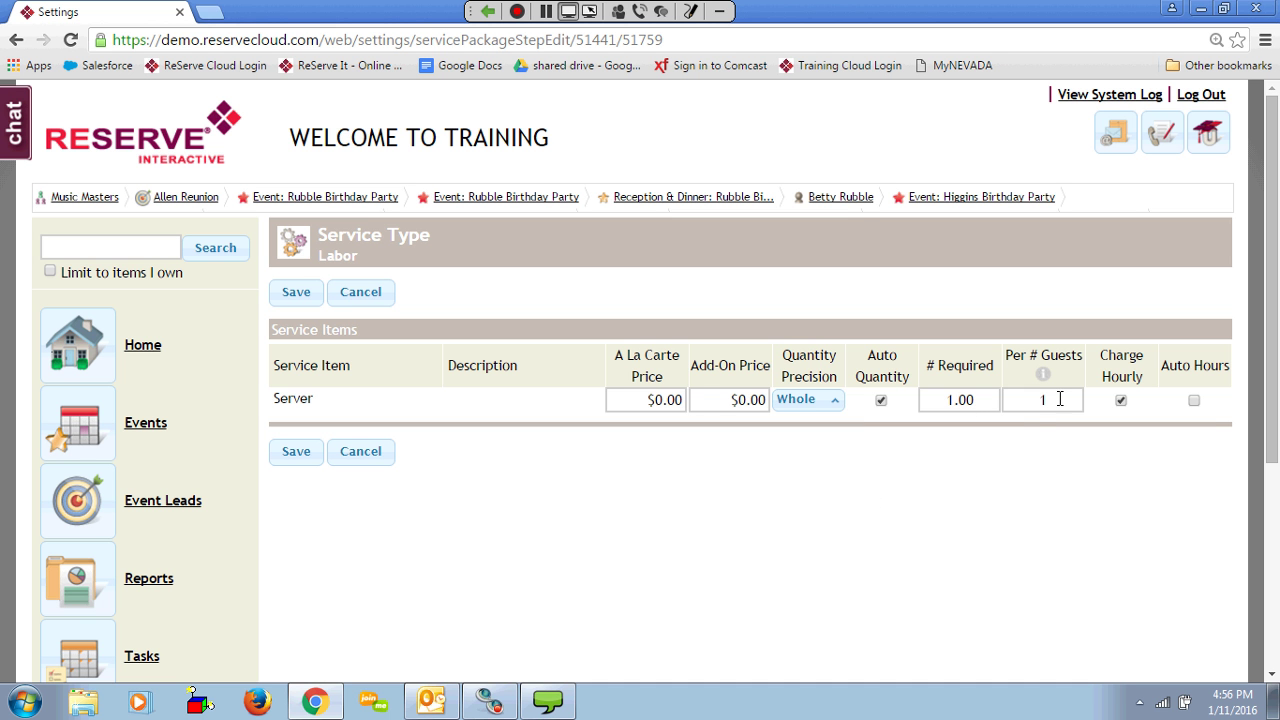
left_click(1028, 399)
double_click(1027, 398)
type("2")
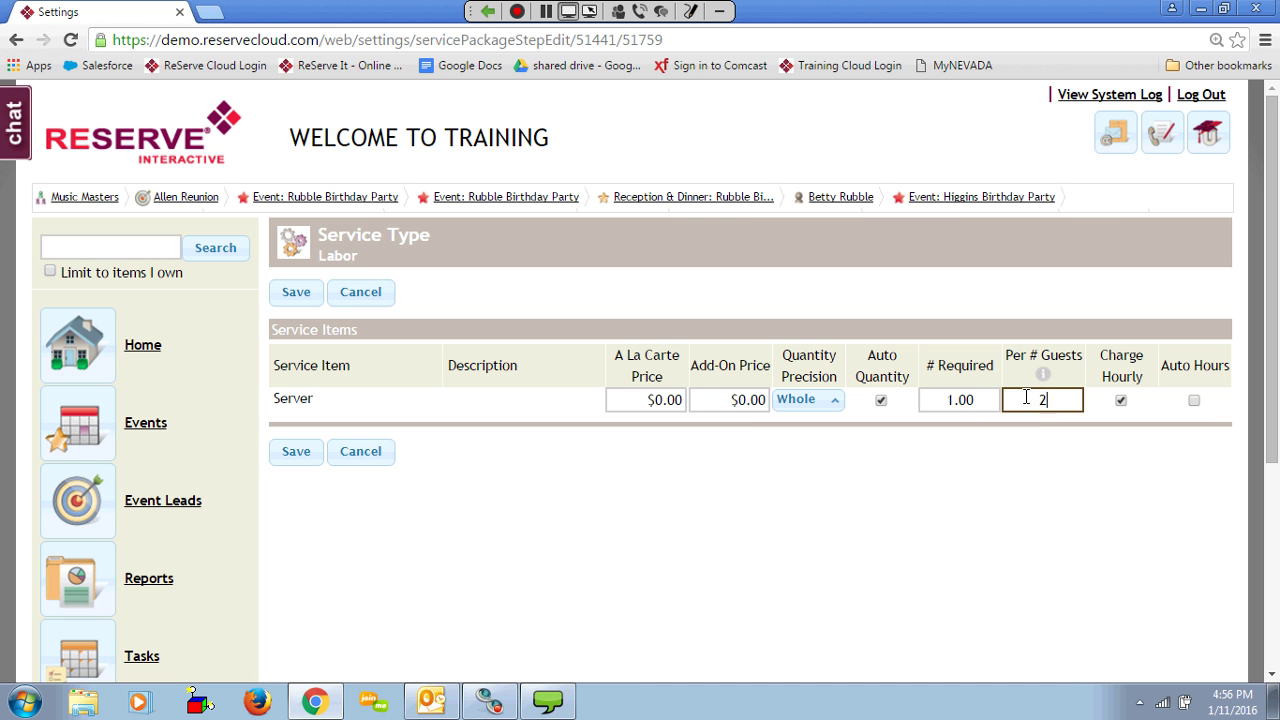
type("5")
- Save the Server's one-per-25-guests setting, check the Labor table, and click Done
left_click(296, 455)
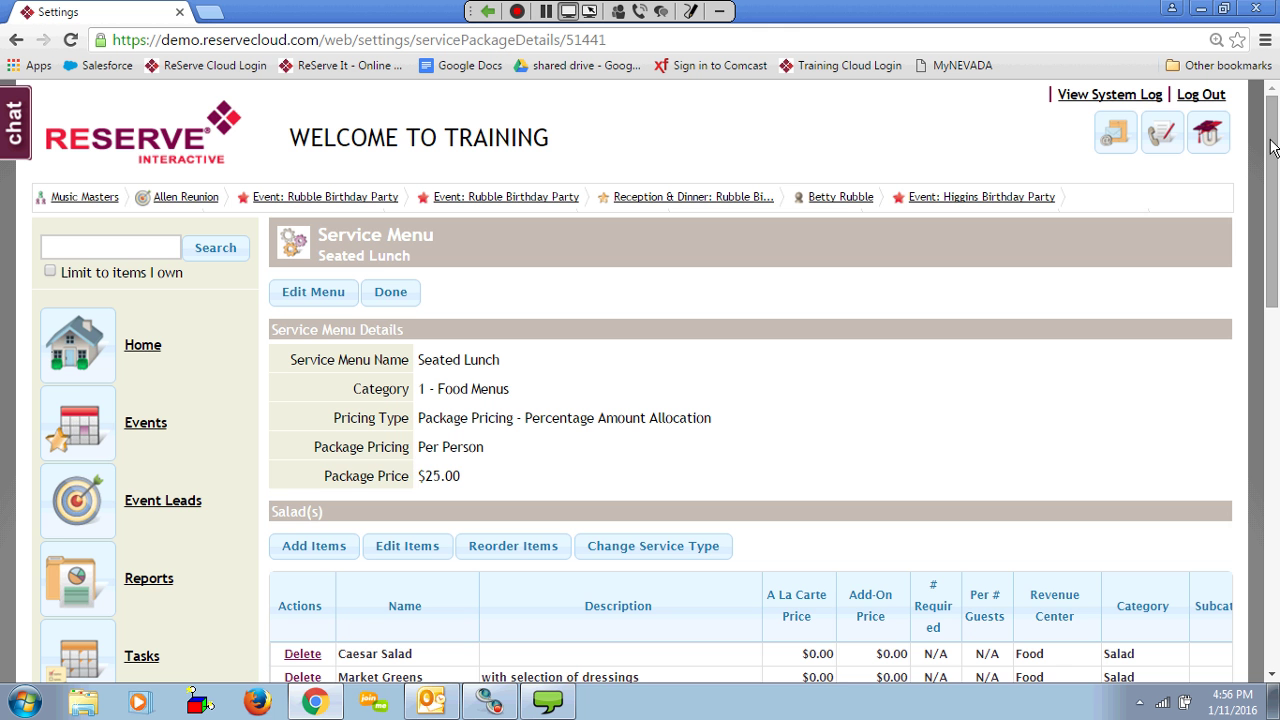
left_click_drag(1272, 160, 1275, 360)
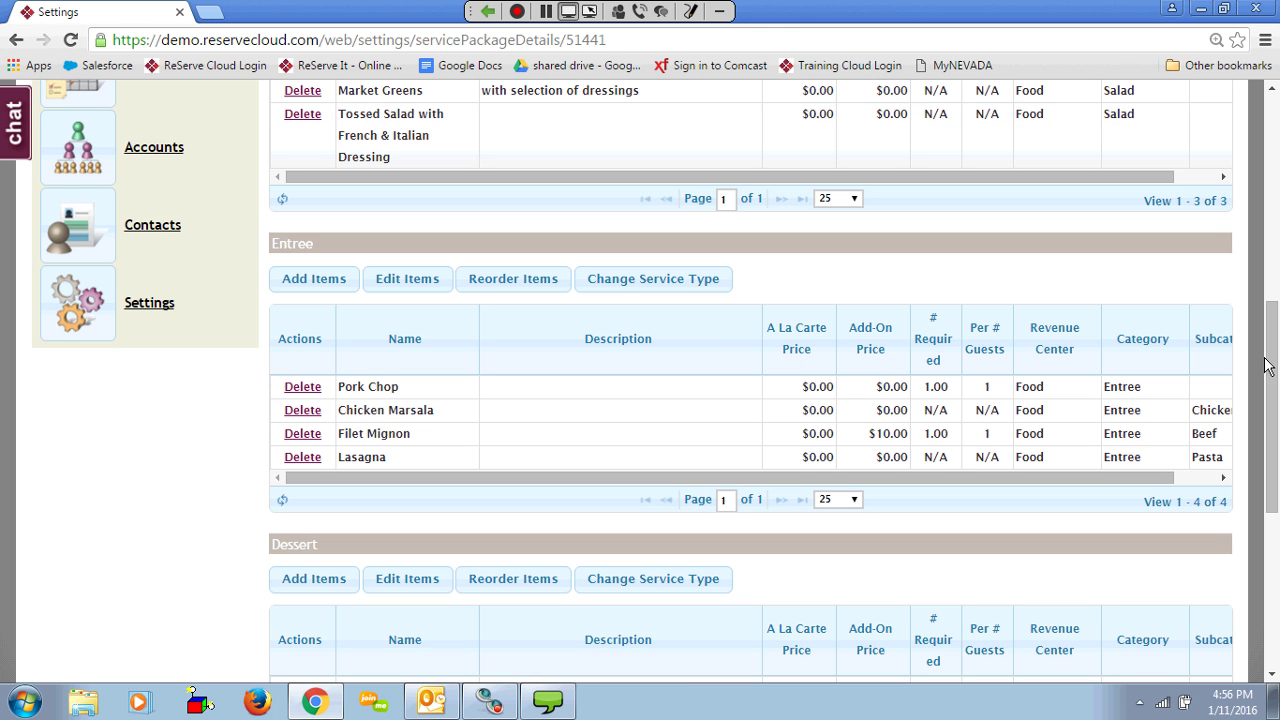
left_click_drag(1272, 358, 1275, 410)
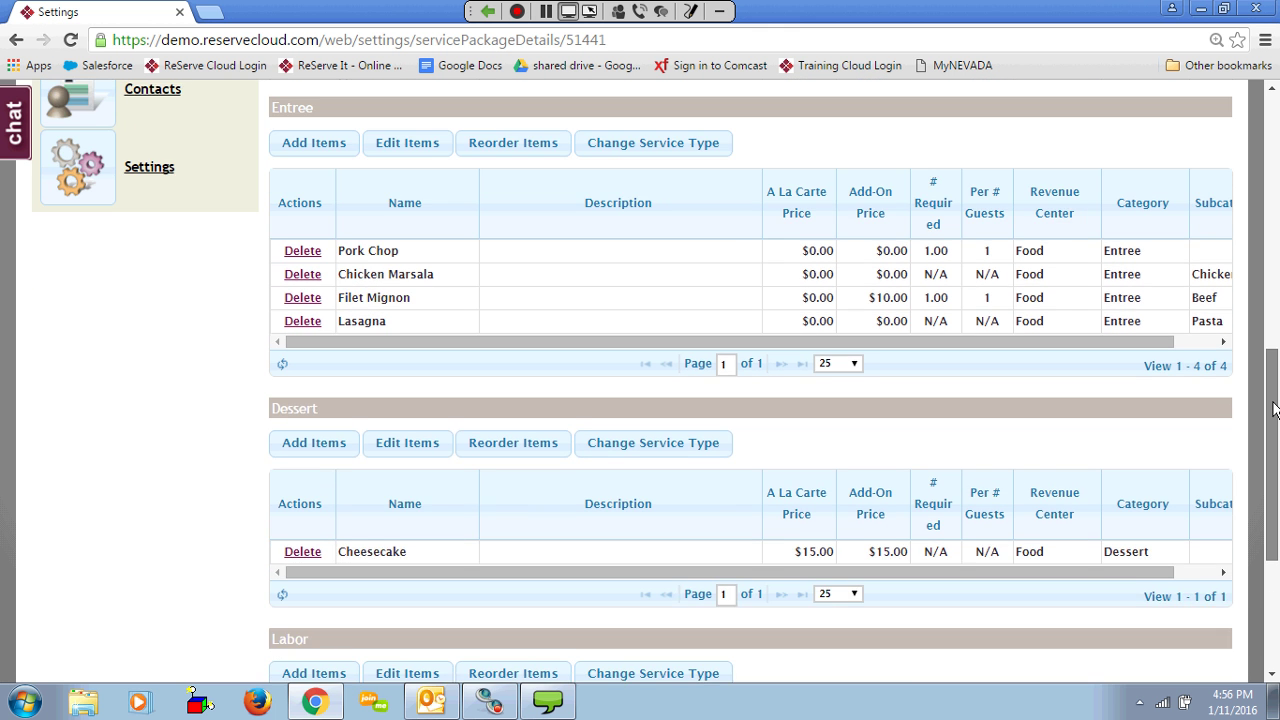
scroll(1273, 410, "down", 2)
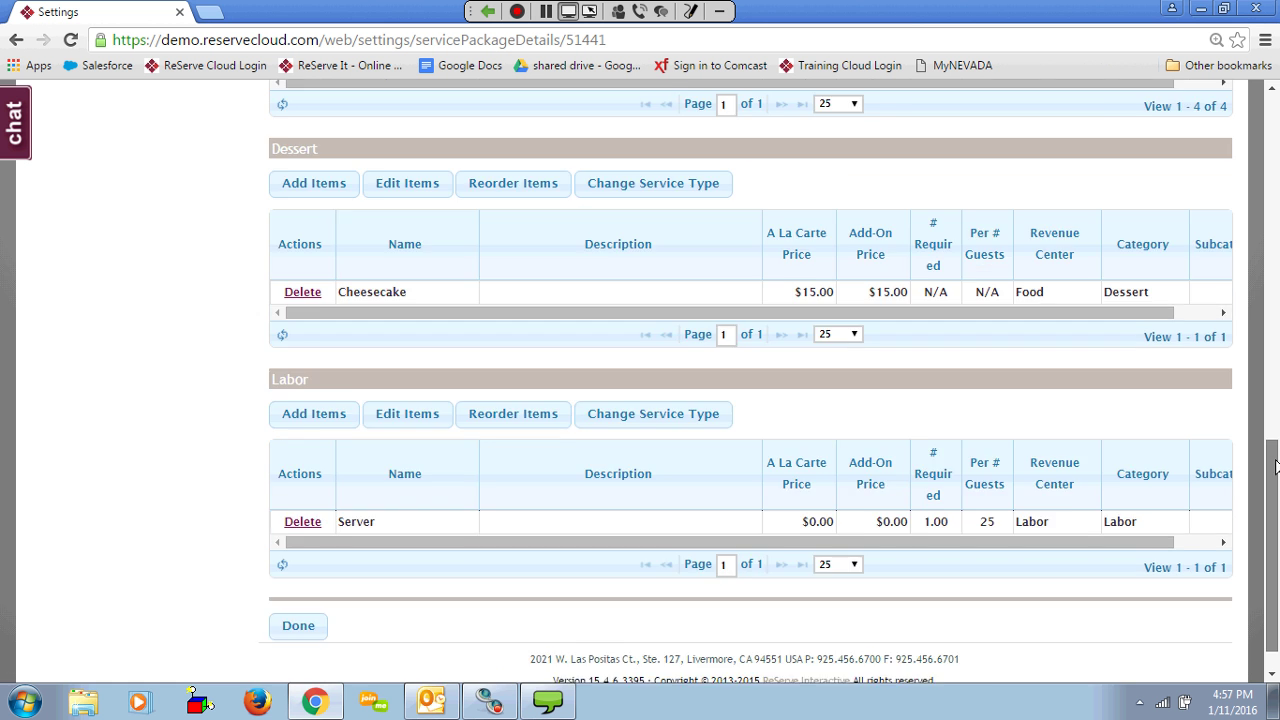
scroll(700, 400, "up", 2)
scroll(500, 300, "up", 5)
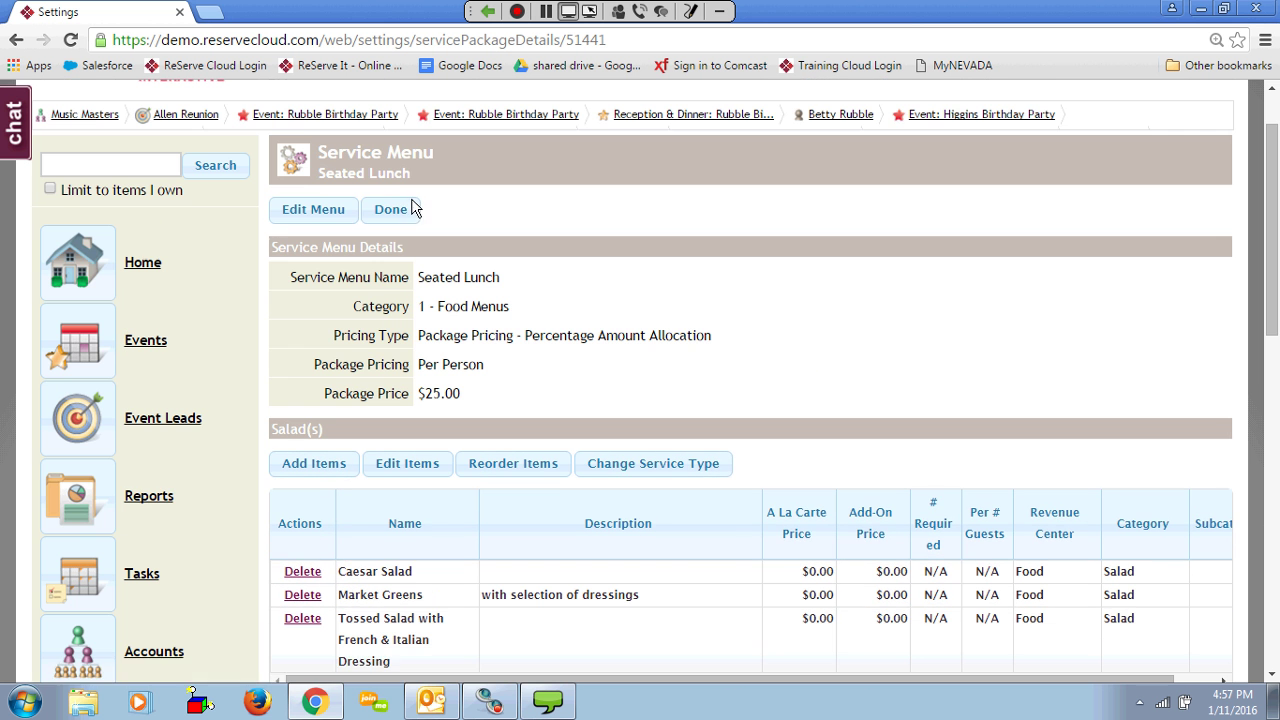
left_click(400, 210)
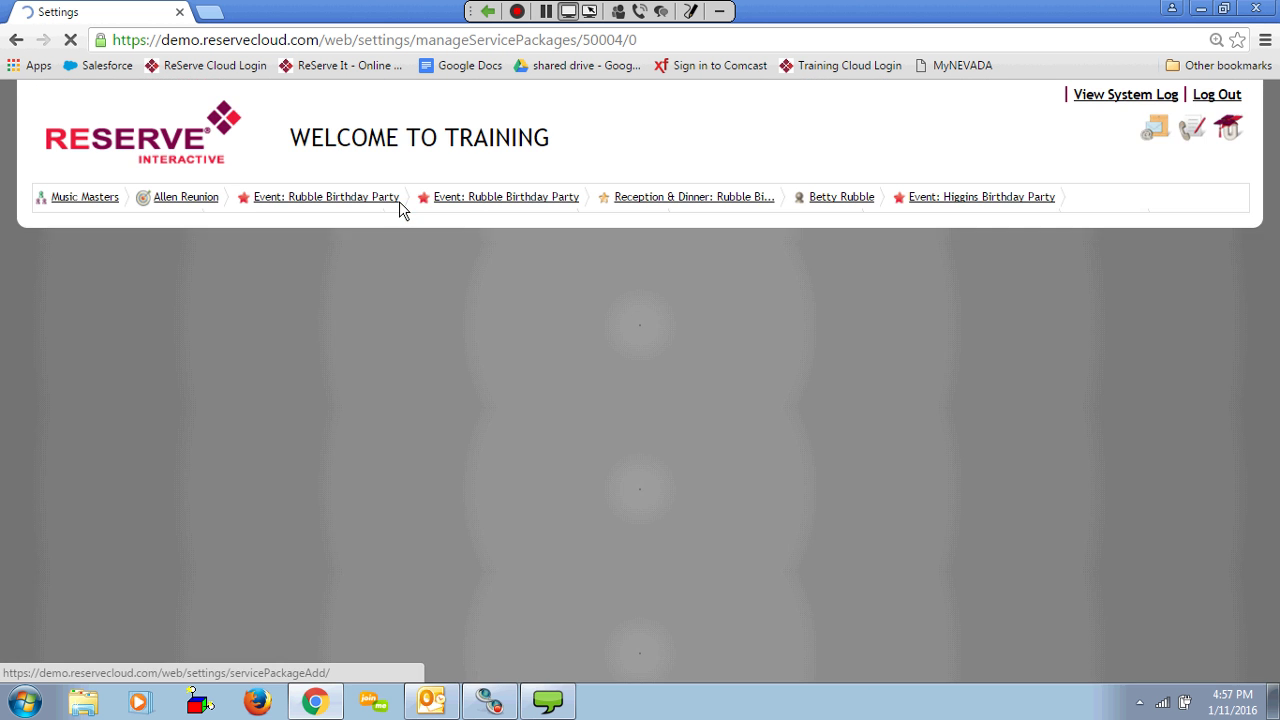